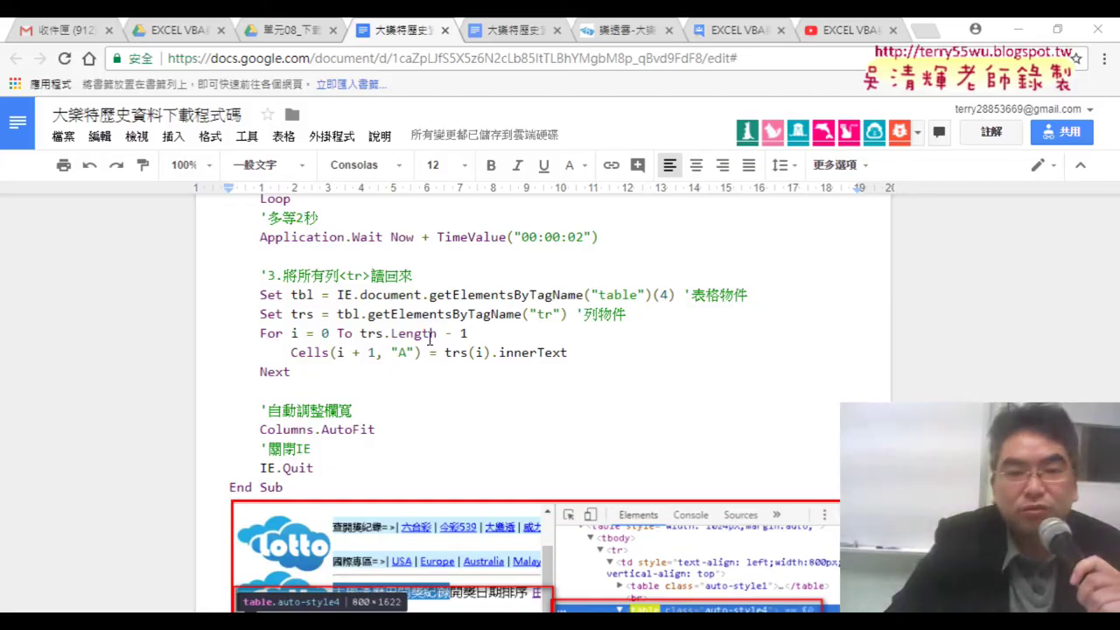
Scroll up the 大樂透 macro document and highlight the IE object variable being created
{"action": "scroll", "coordinate": [290, 306], "scroll_direction": "up", "scroll_amount": 2}
{"action": "scroll", "coordinate": [290, 306], "scroll_direction": "up", "scroll_amount": 3}
{"action": "left_click_drag", "start_coordinate": [289, 307], "coordinate": [304, 308]}
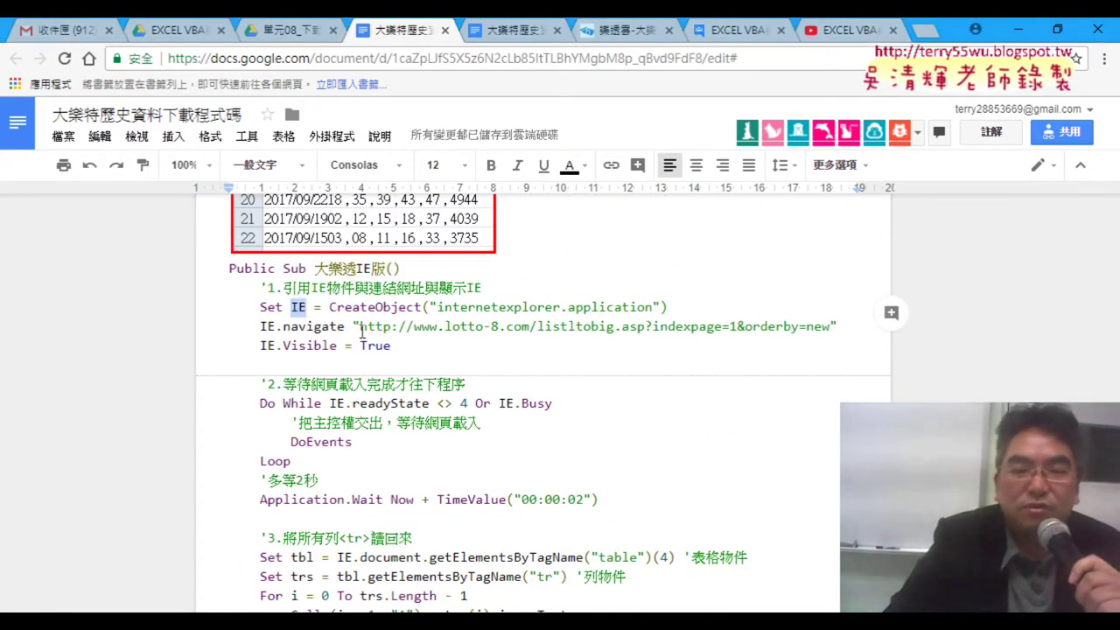
{"action": "left_click_drag", "start_coordinate": [260, 306], "coordinate": [273, 305]}
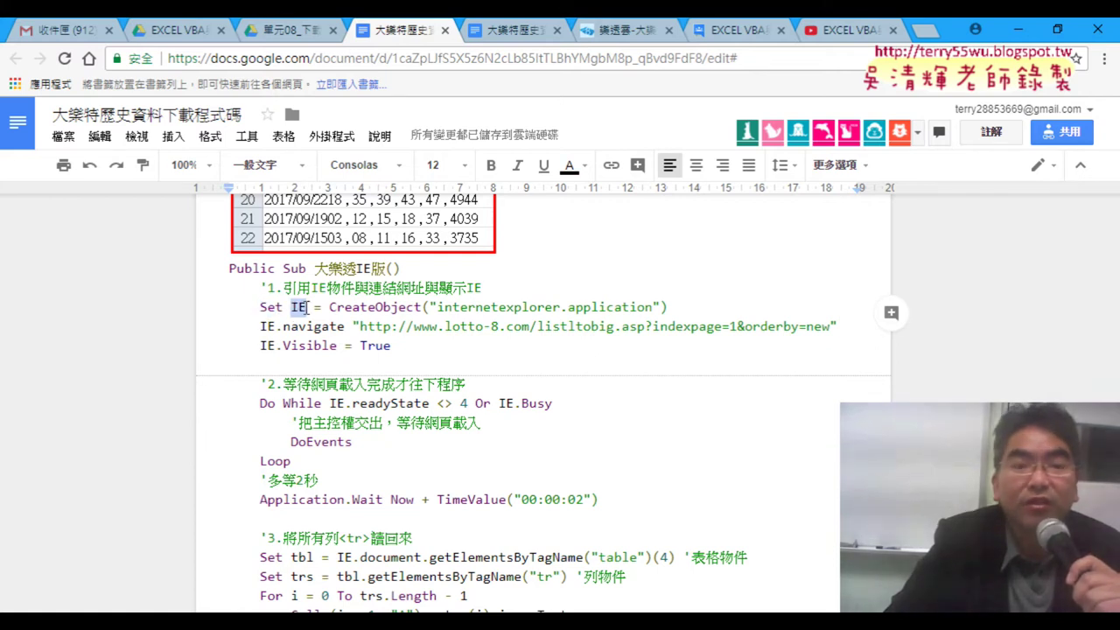
{"action": "left_click_drag", "start_coordinate": [324, 307], "coordinate": [676, 307]}
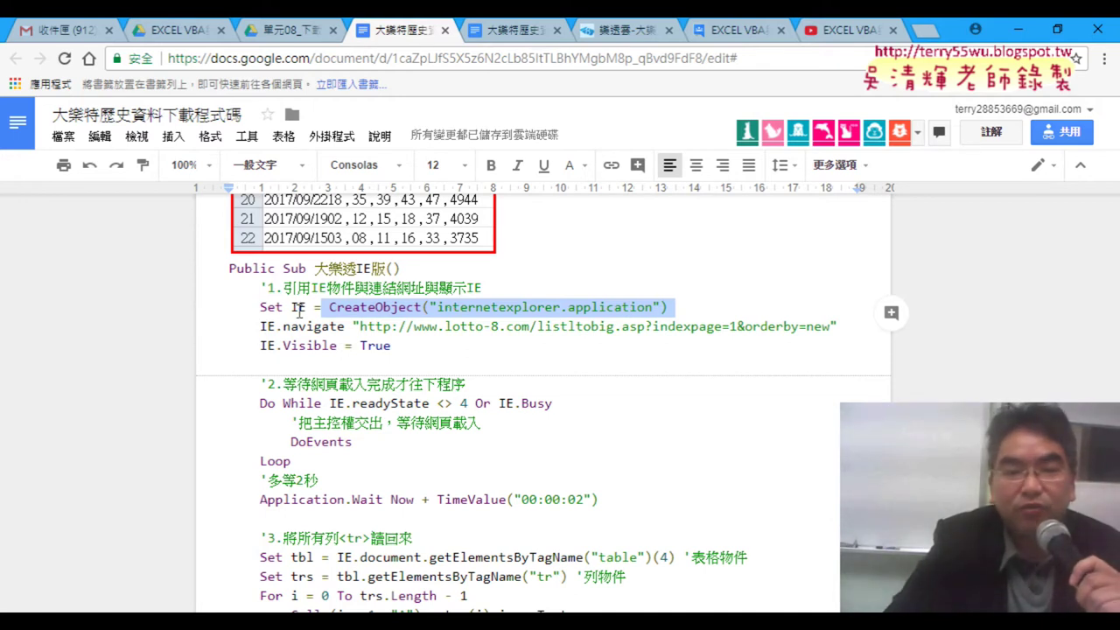
{"action": "double_click", "coordinate": [305, 307]}
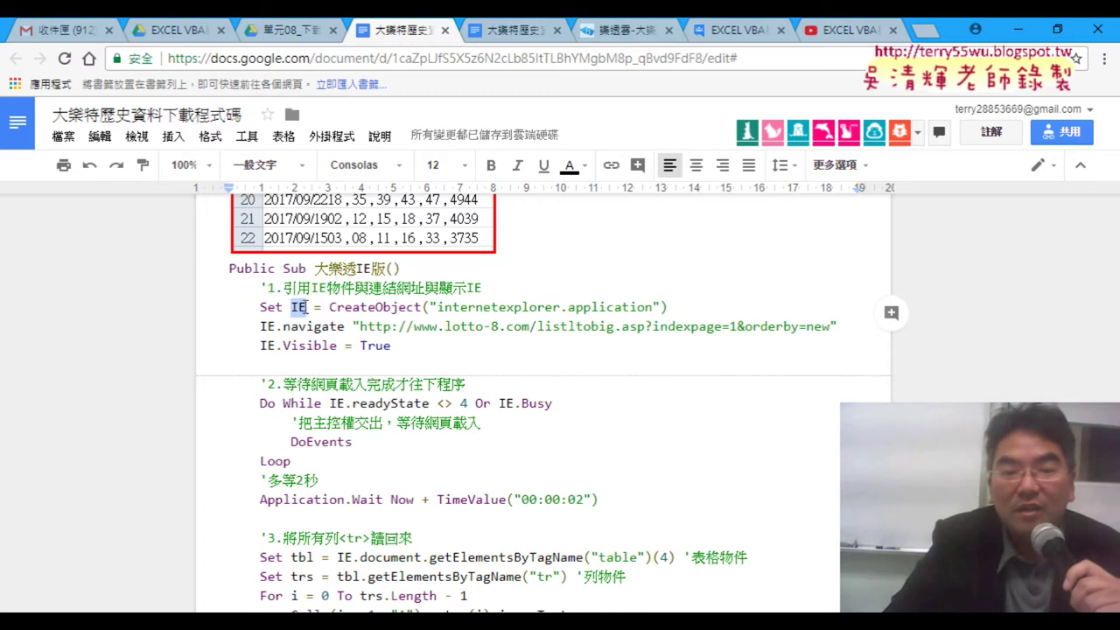
{"action": "left_click_drag", "start_coordinate": [283, 329], "coordinate": [343, 330]}
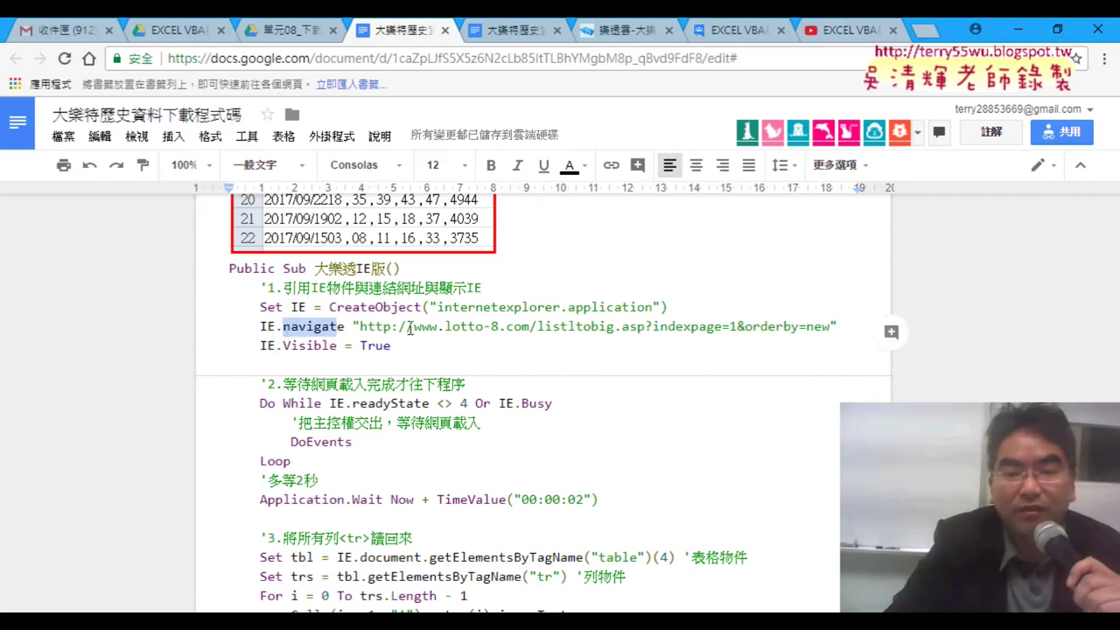
{"action": "scroll", "coordinate": [442, 350], "scroll_direction": "down", "scroll_amount": 3}
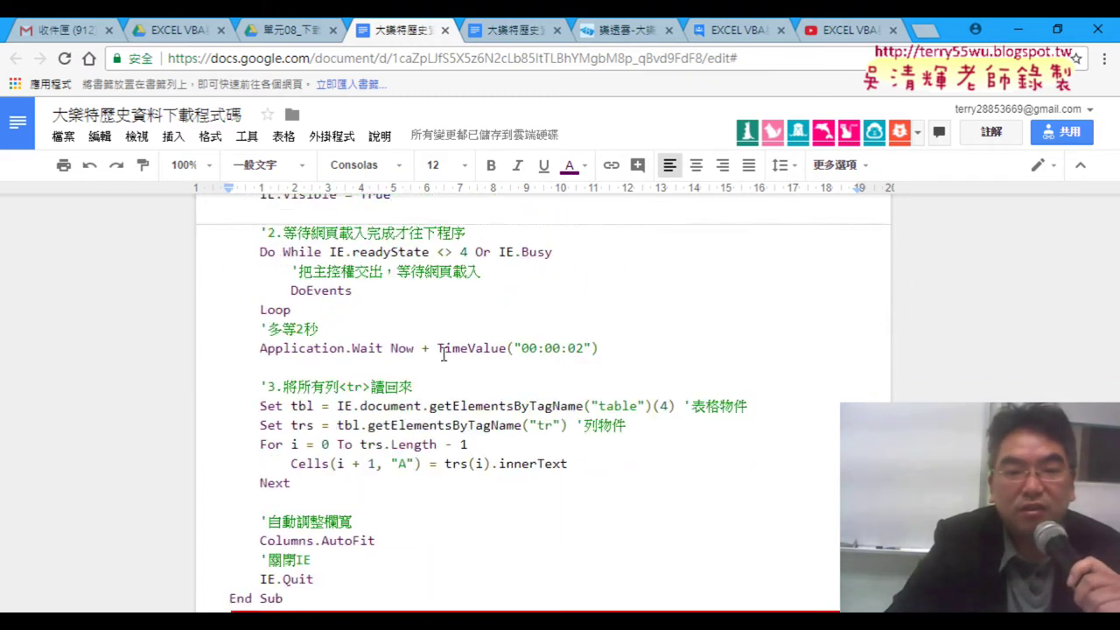
{"action": "scroll", "coordinate": [398, 252], "scroll_direction": "up", "scroll_amount": 1}
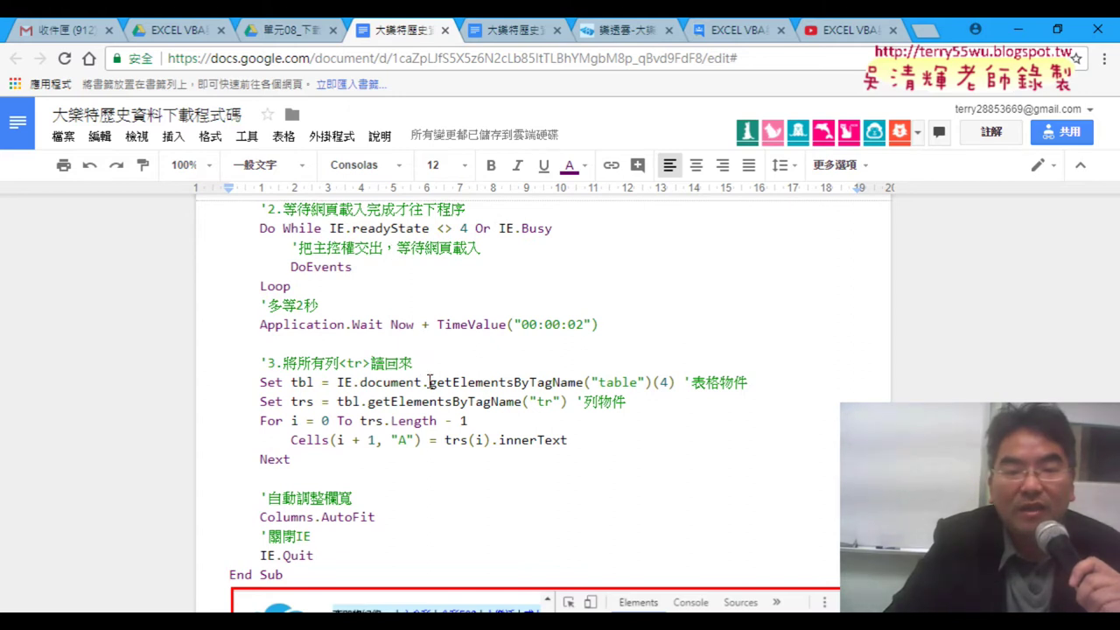
{"action": "left_click_drag", "start_coordinate": [339, 388], "coordinate": [354, 385]}
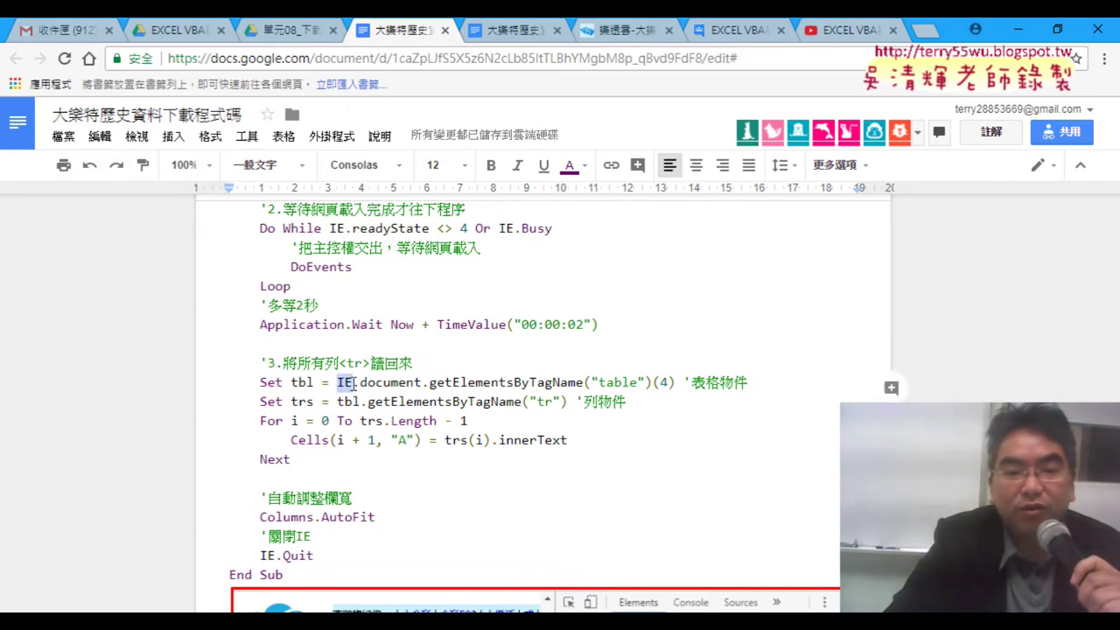
{"action": "left_click", "coordinate": [387, 388]}
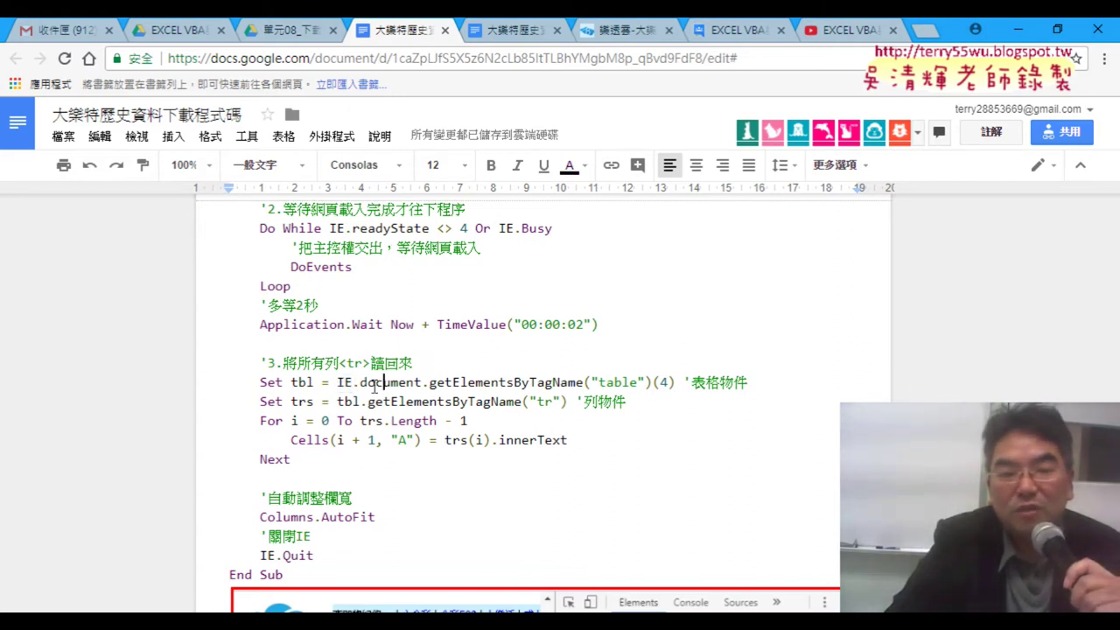
{"action": "left_click_drag", "start_coordinate": [361, 383], "coordinate": [407, 382]}
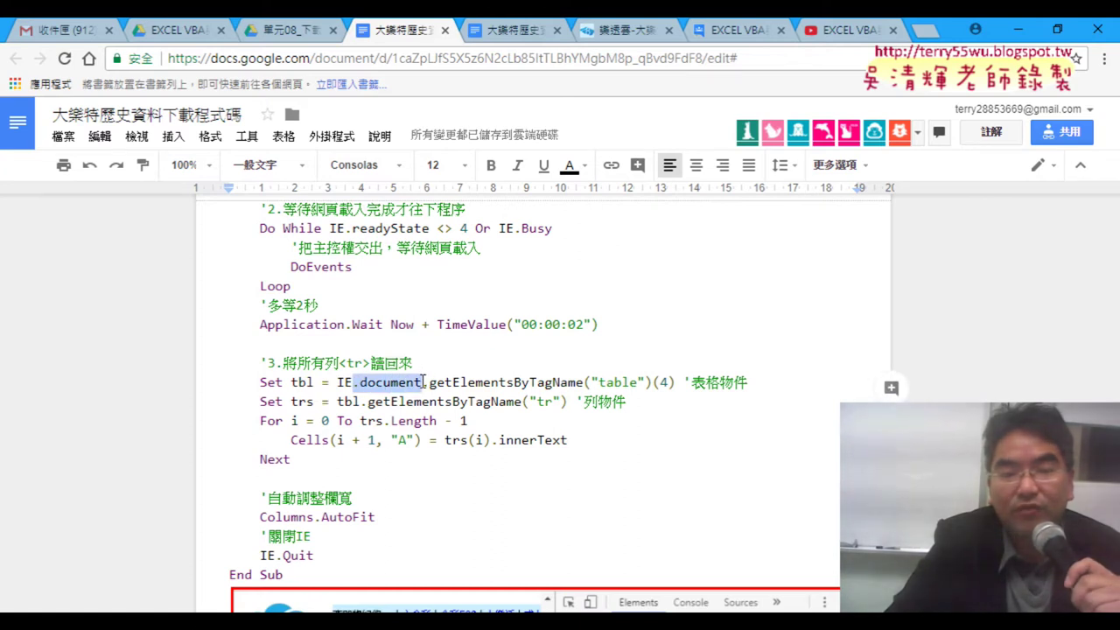
{"action": "left_click", "coordinate": [425, 382]}
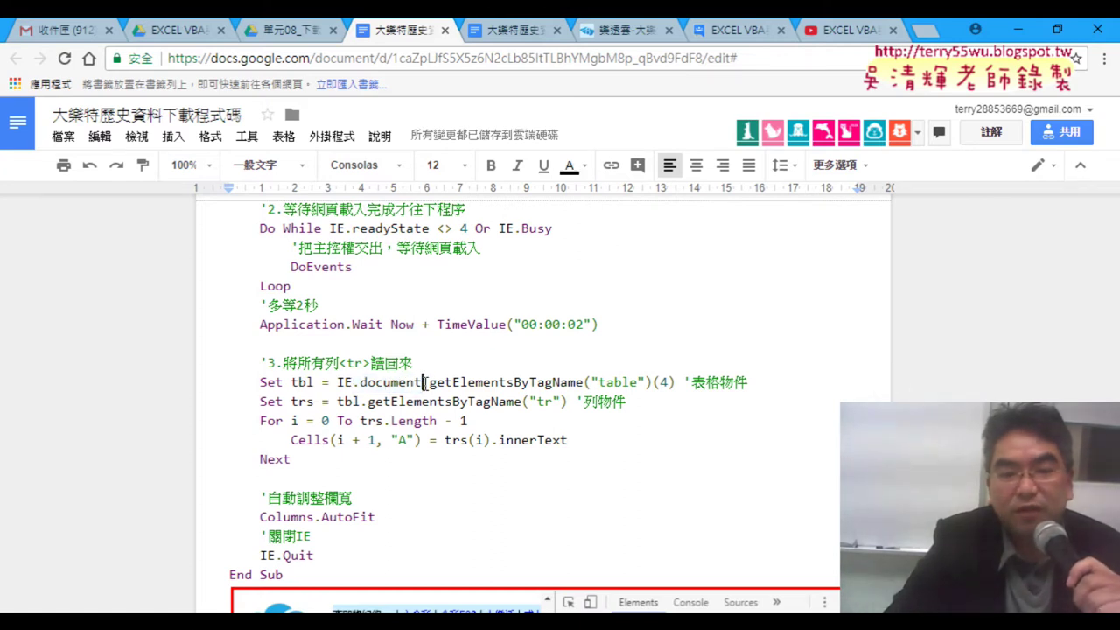
{"action": "left_click_drag", "start_coordinate": [424, 382], "coordinate": [554, 382]}
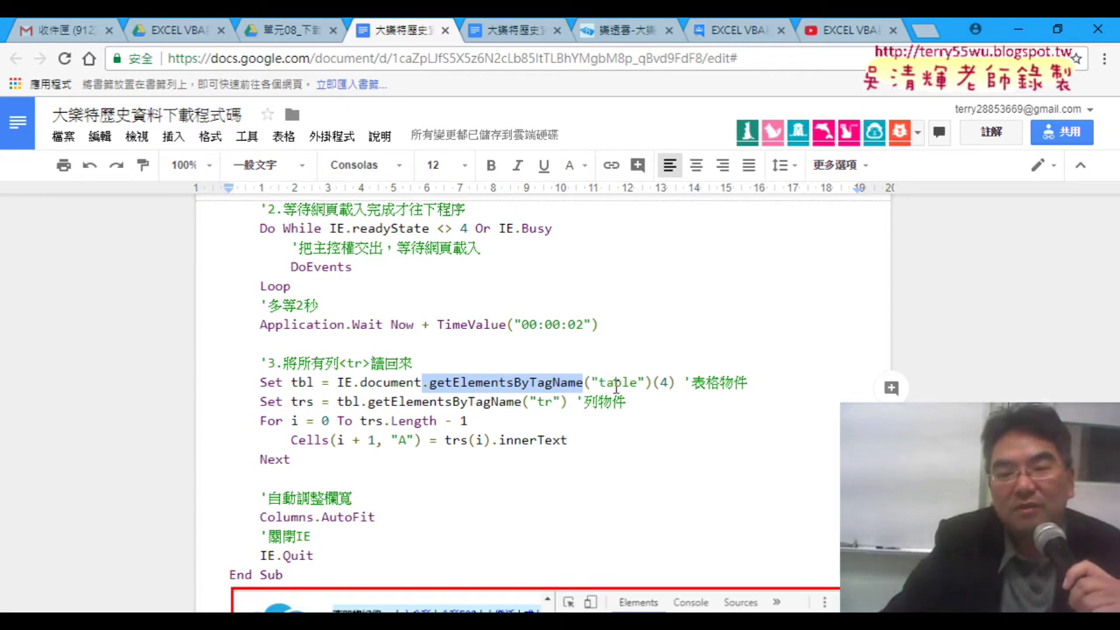
{"action": "left_click", "coordinate": [616, 383]}
{"action": "left_click_drag", "start_coordinate": [598, 383], "coordinate": [635, 387]}
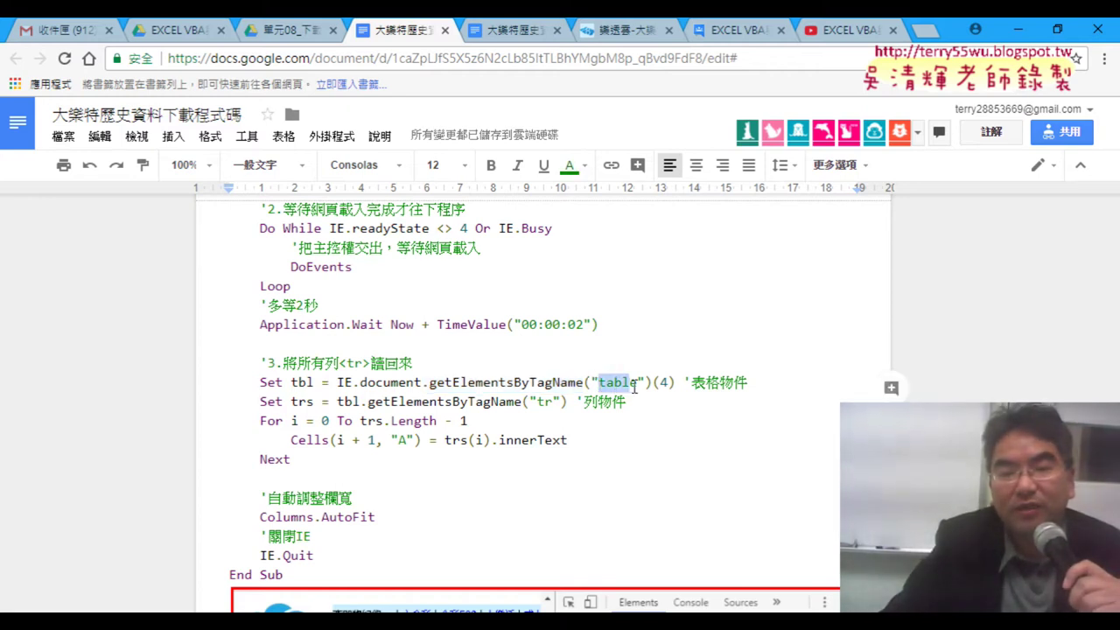
{"action": "double_click", "coordinate": [665, 383]}
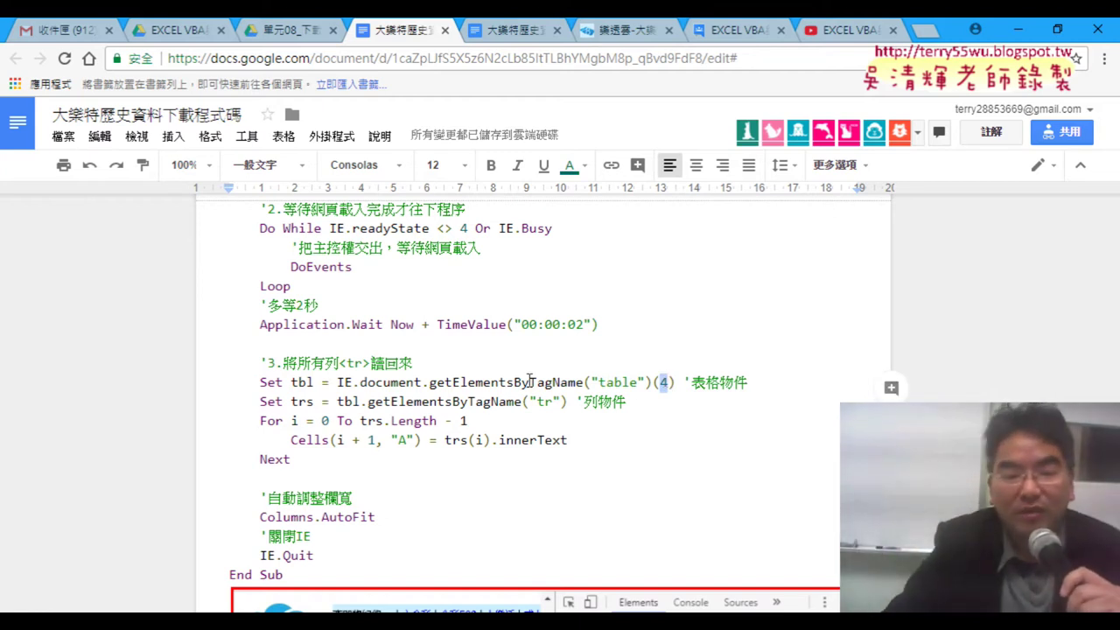
{"action": "mouse_move", "coordinate": [278, 621]}
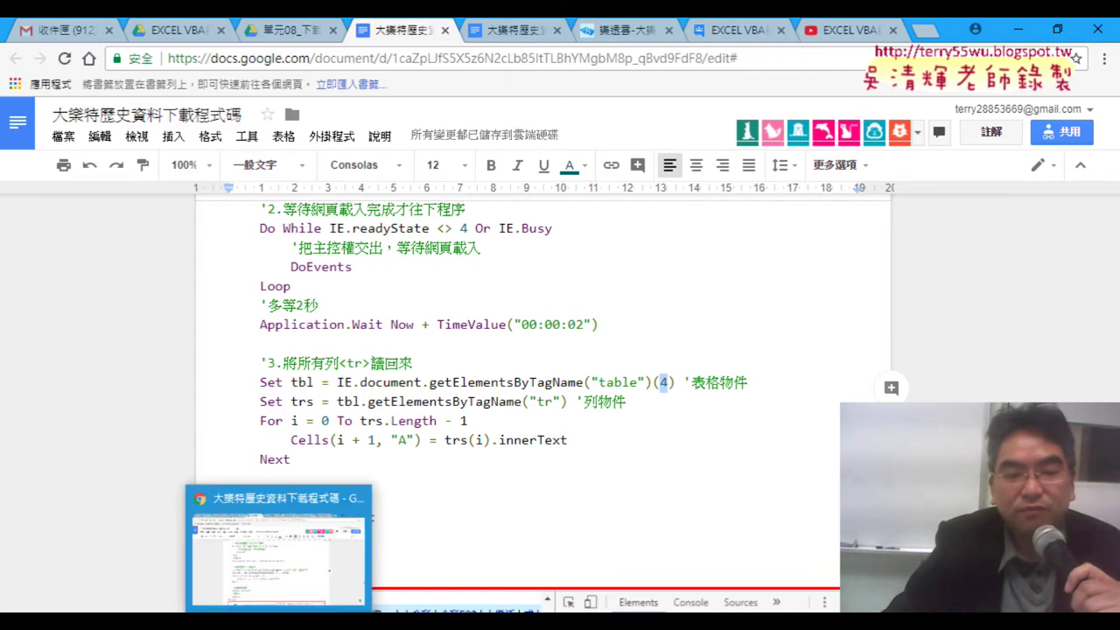
{"action": "left_click", "coordinate": [617, 26]}
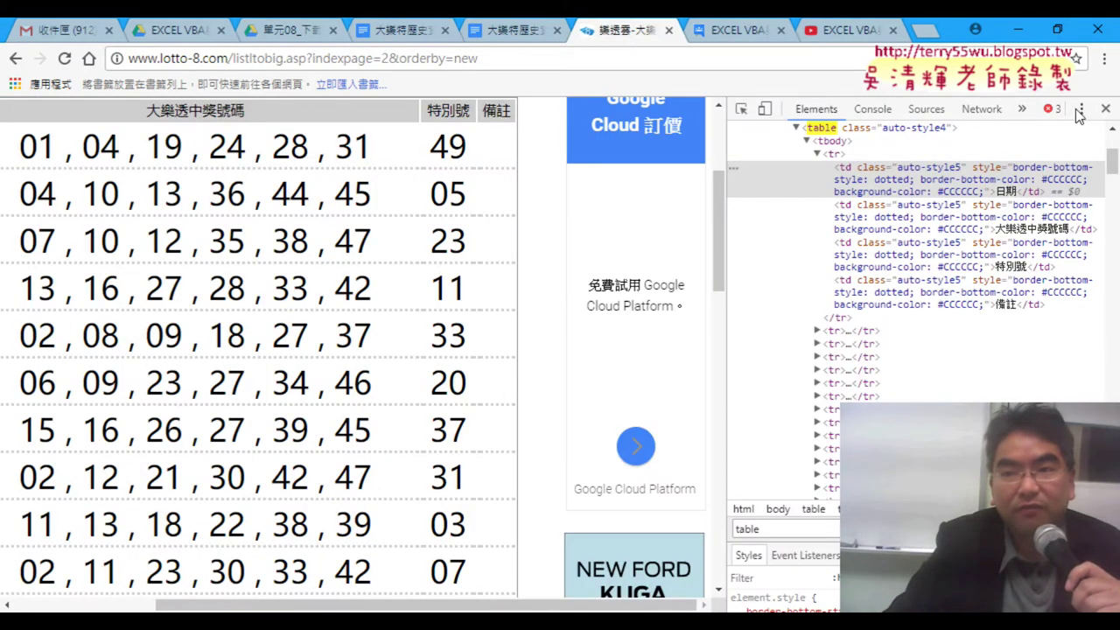
Close and reopen the developer tools on the lotto results page
{"action": "left_click", "coordinate": [1105, 109]}
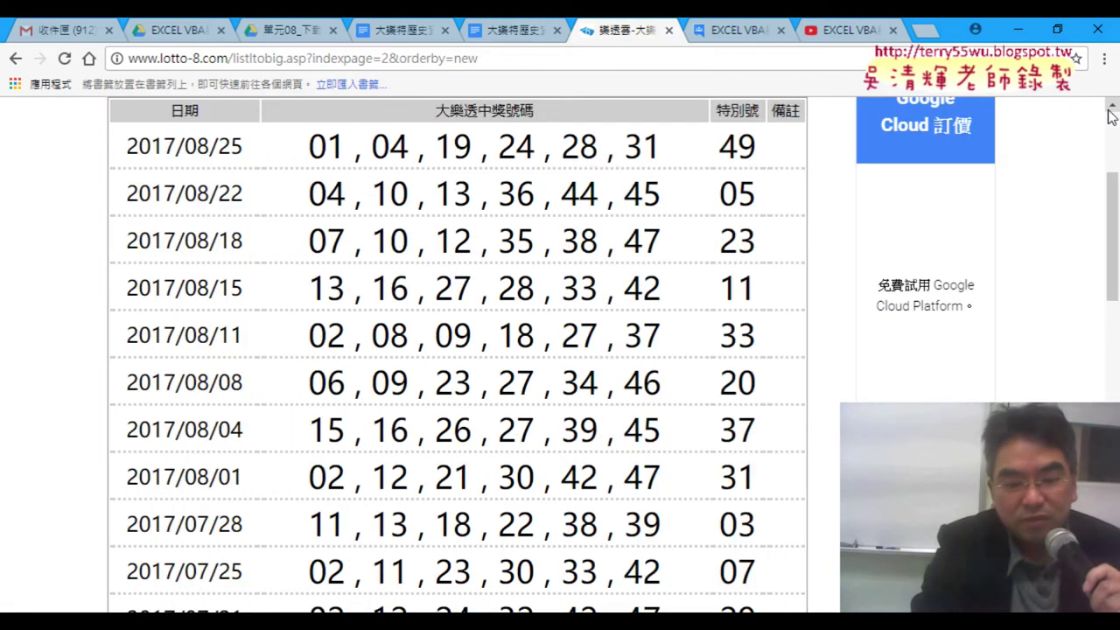
{"action": "key", "text": "F12"}
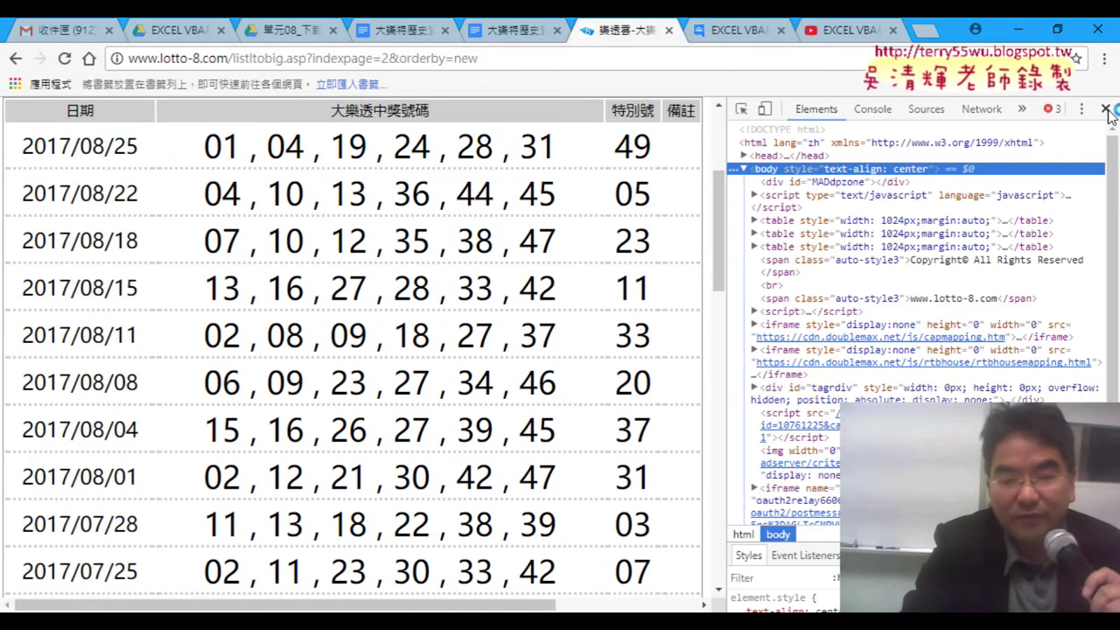
{"action": "left_click", "coordinate": [1106, 110]}
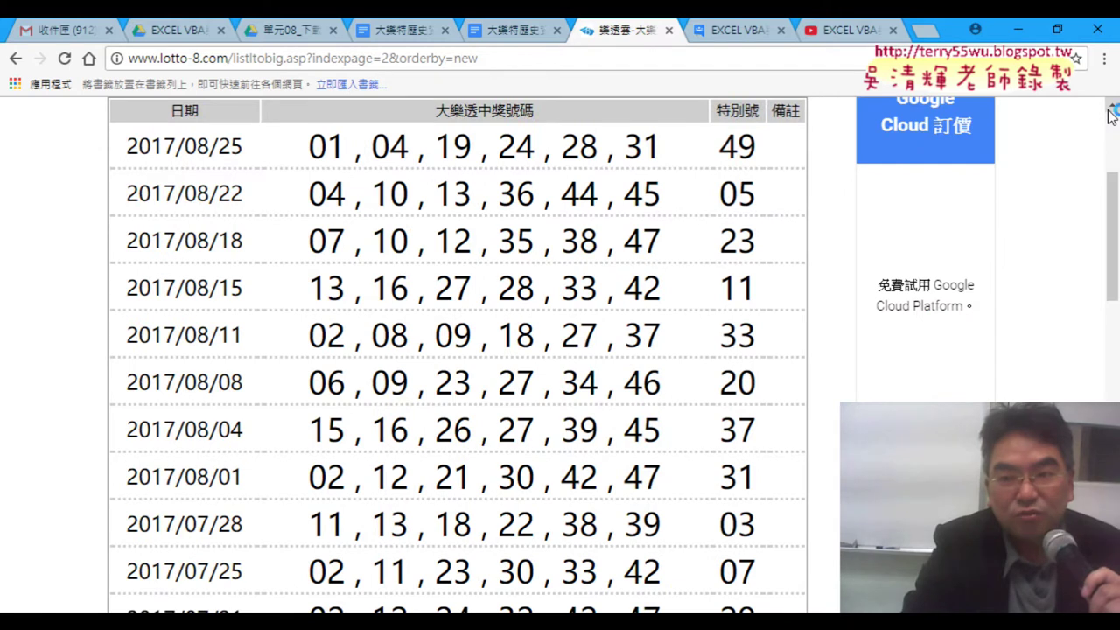
{"action": "key", "text": "F12"}
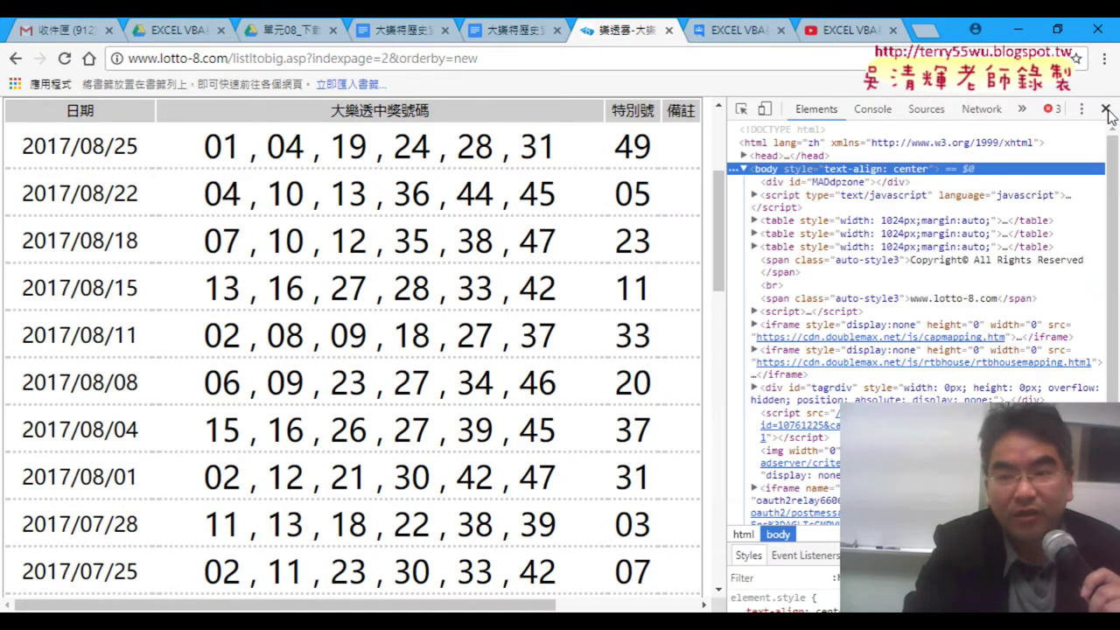
Search the element tree for 'table' and jump to the third match, the draw results table
{"action": "key", "text": "ctrl+f"}
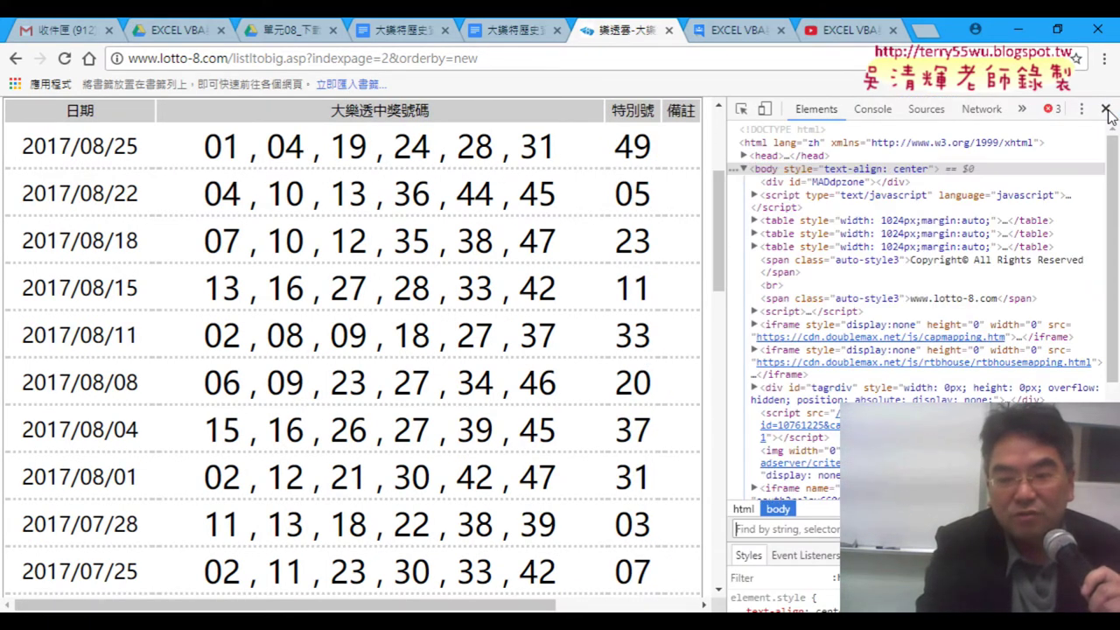
{"action": "type", "text": "三Y"}
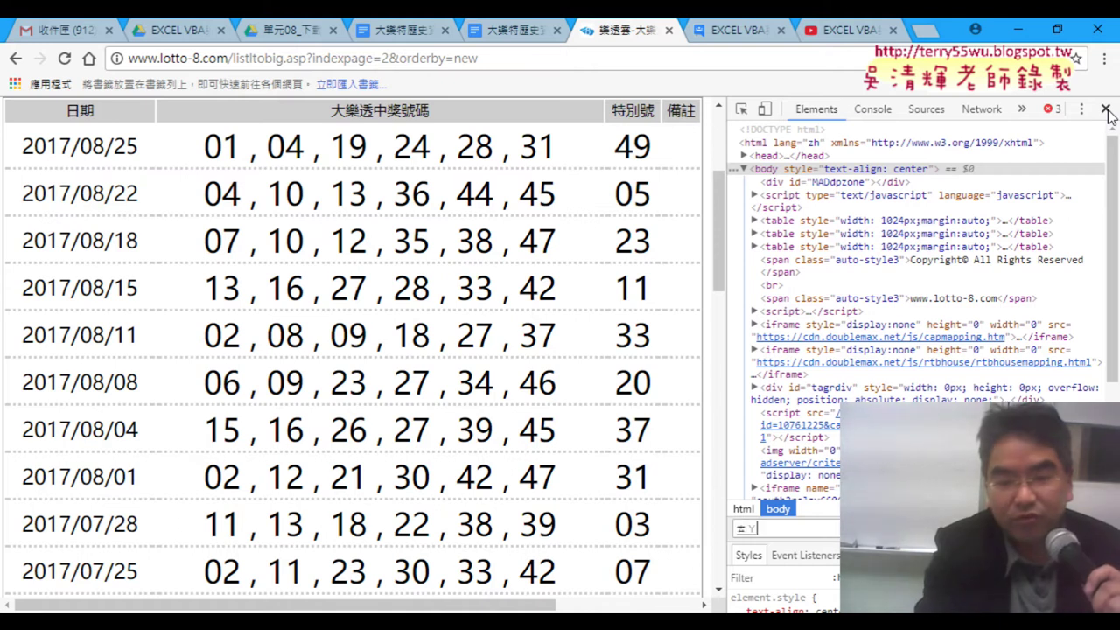
{"action": "key", "text": "BackSpace"}
{"action": "key", "text": "BackSpace"}
{"action": "type", "text": "ta"}
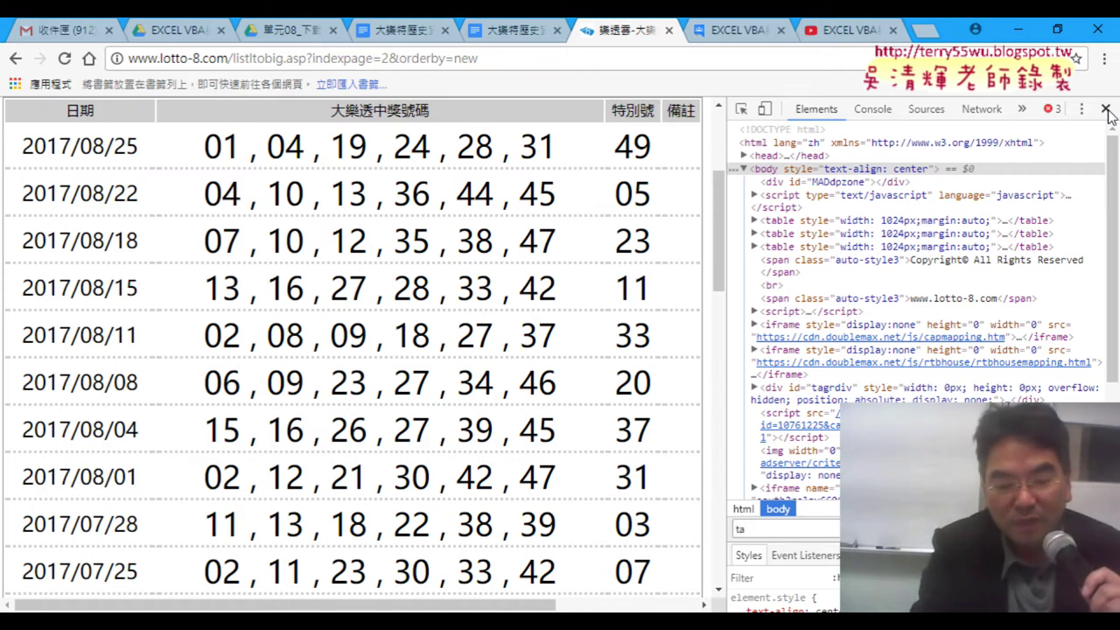
{"action": "type", "text": "ble"}
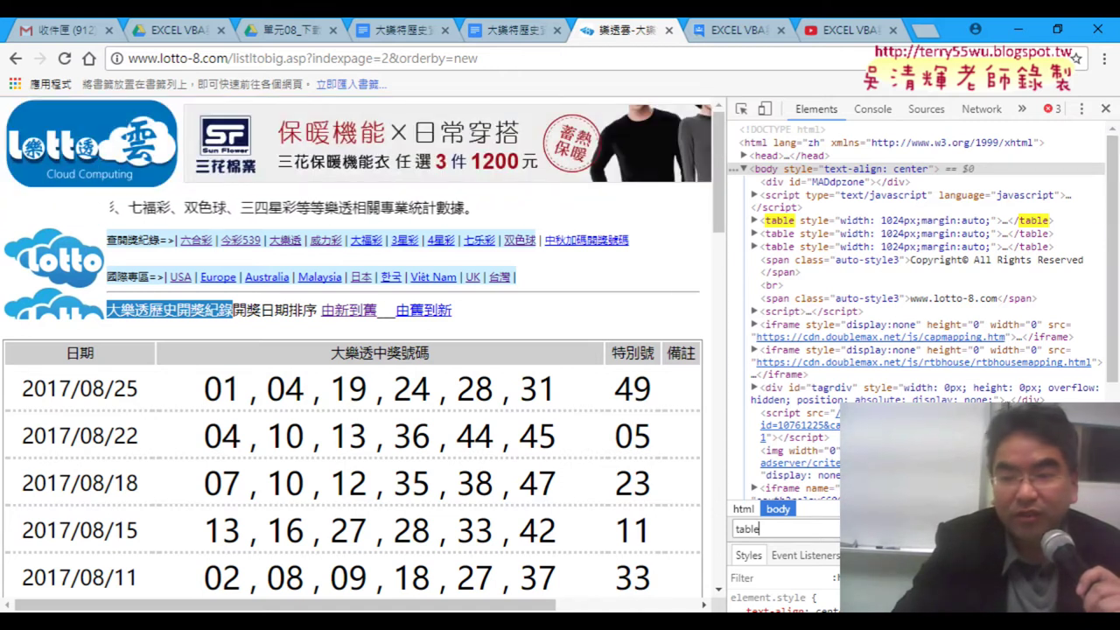
{"action": "key", "text": "Return"}
{"action": "key", "text": "Return"}
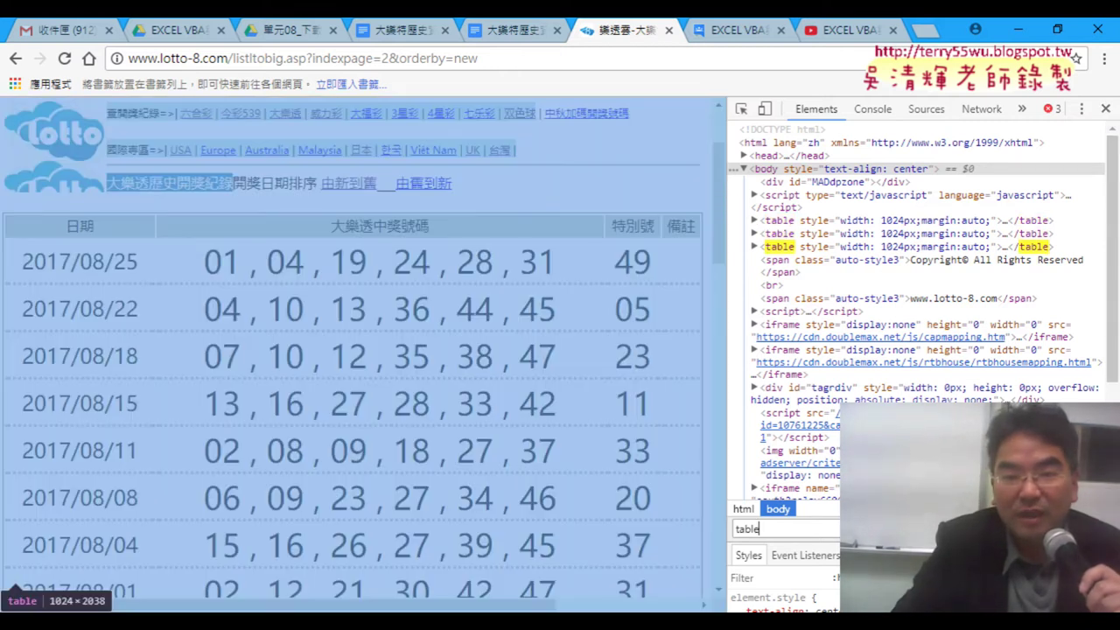
{"action": "key", "text": "Return"}
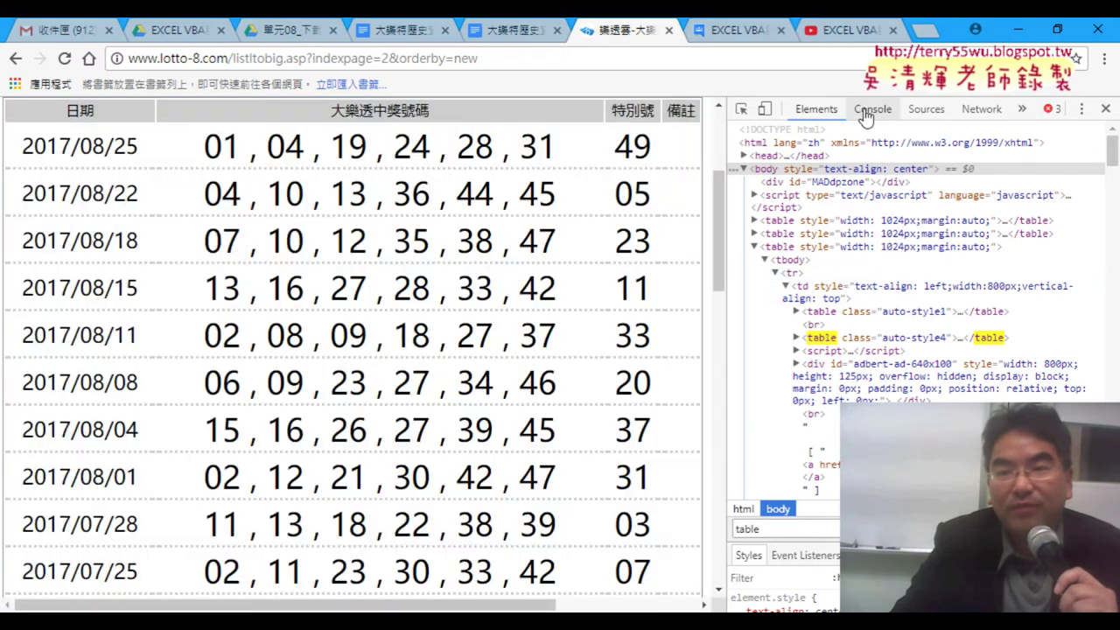
Cycle through the Console, Sources and Network panels, ending on the Elements tree
{"action": "left_click", "coordinate": [874, 112]}
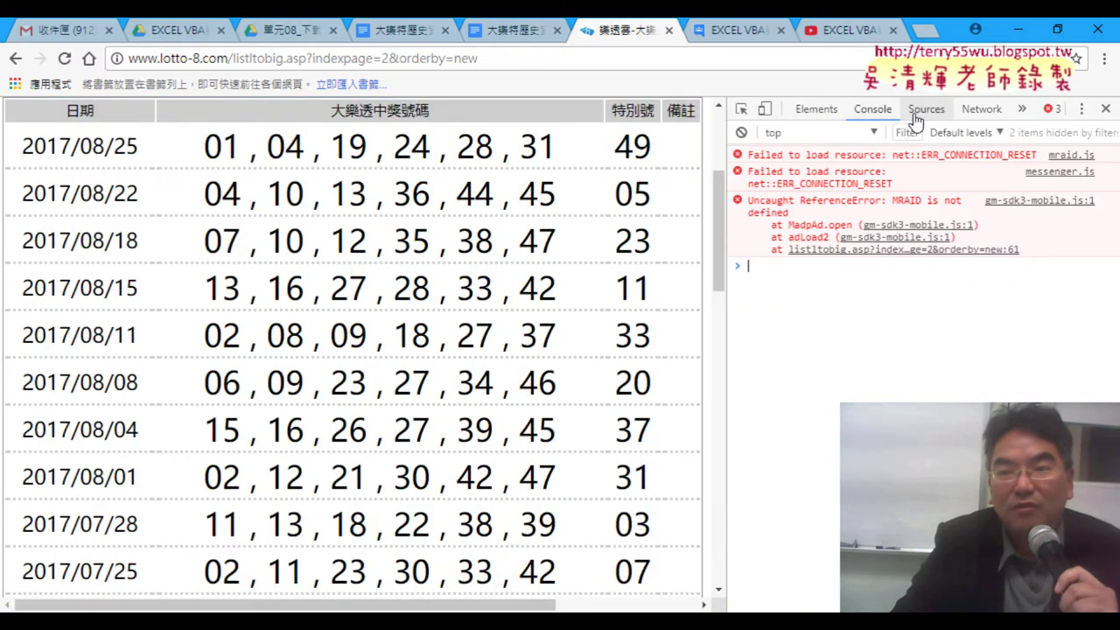
{"action": "left_click", "coordinate": [926, 110]}
{"action": "left_click", "coordinate": [989, 112]}
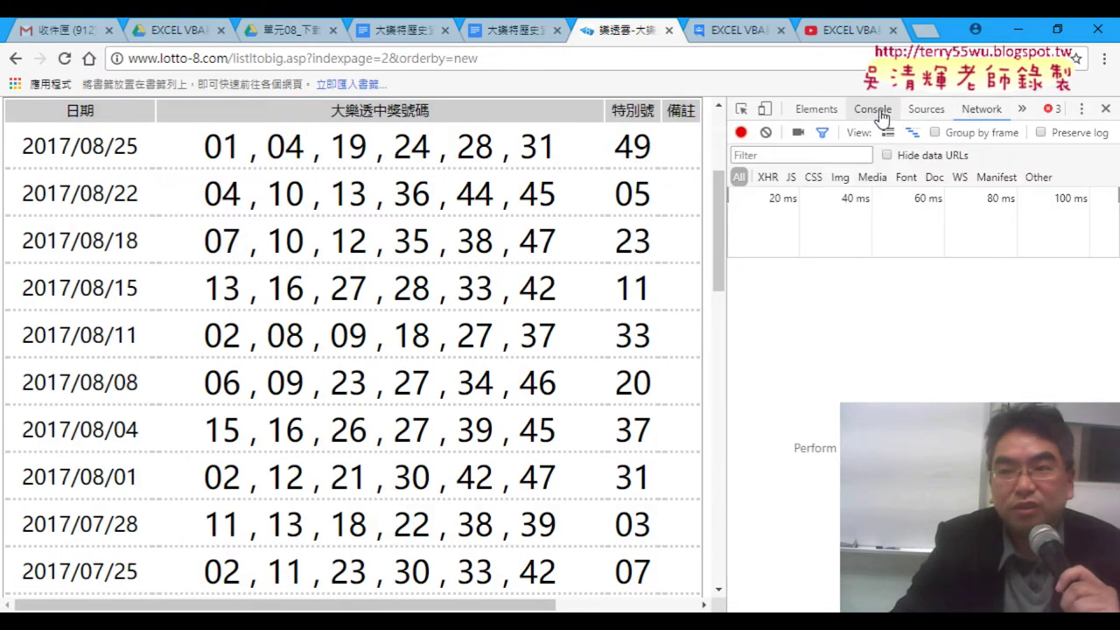
{"action": "left_click", "coordinate": [926, 112]}
{"action": "left_click", "coordinate": [878, 116]}
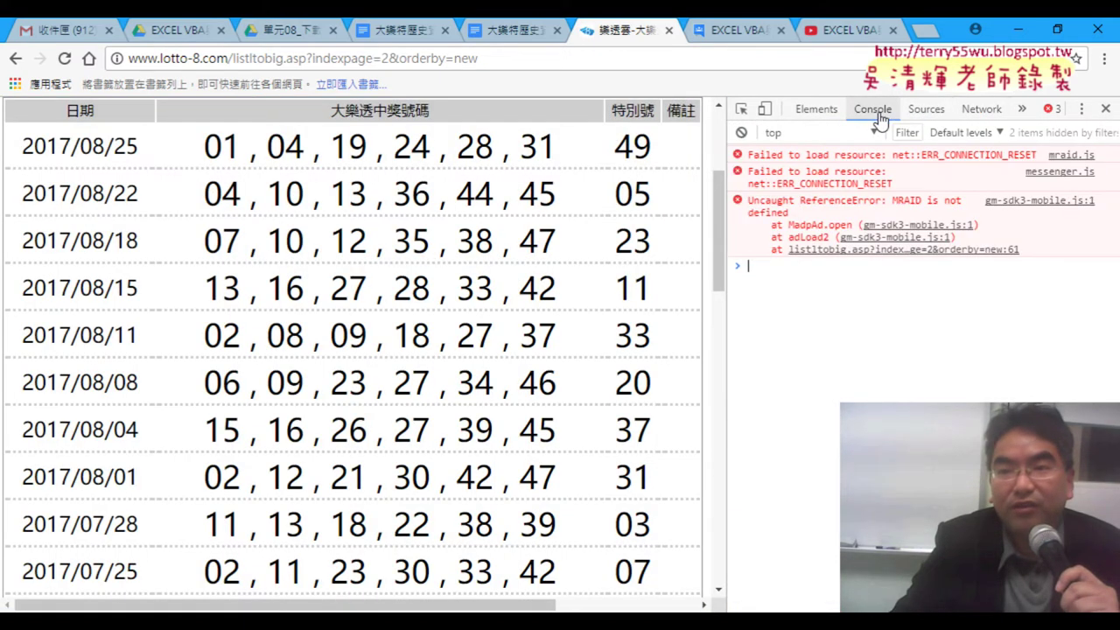
{"action": "left_click", "coordinate": [808, 114]}
{"action": "type", "text": "table"}
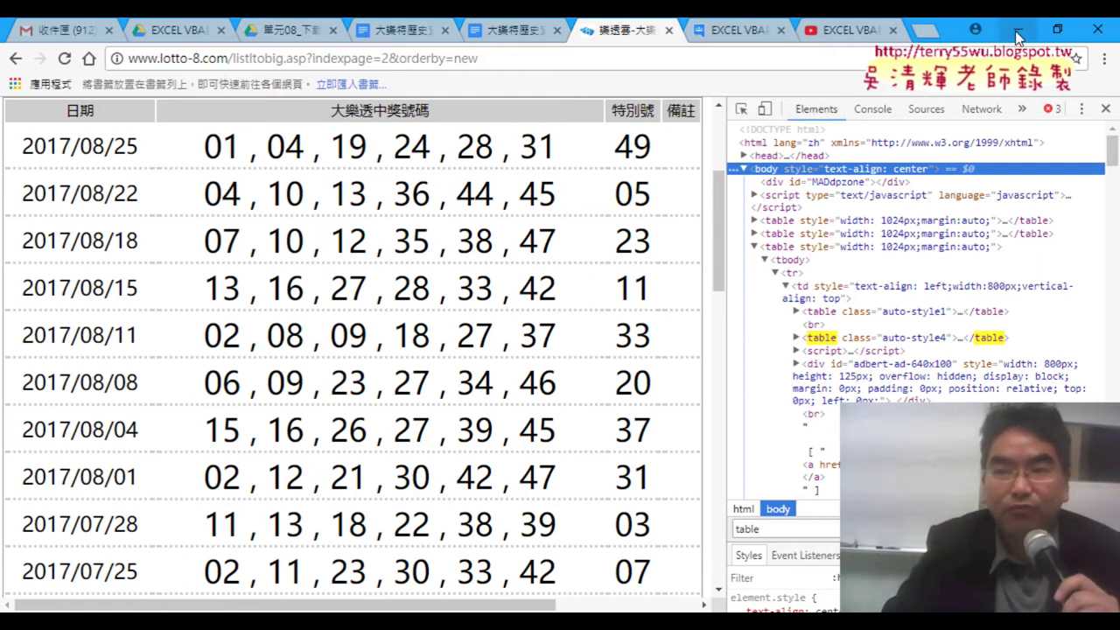
{"action": "left_click", "coordinate": [427, 31]}
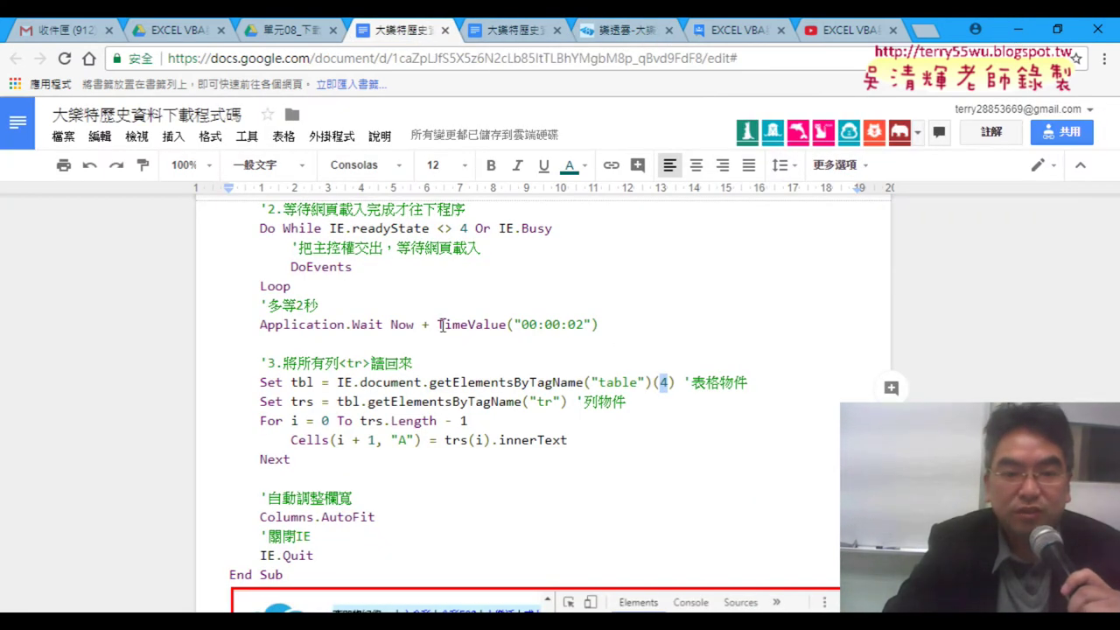
Highlight tbl, the Set trs row collection and trs(i) in the Cells line of the code
{"action": "scroll", "coordinate": [442, 324], "scroll_direction": "up", "scroll_amount": 3}
{"action": "scroll", "coordinate": [443, 325], "scroll_direction": "down", "scroll_amount": 3}
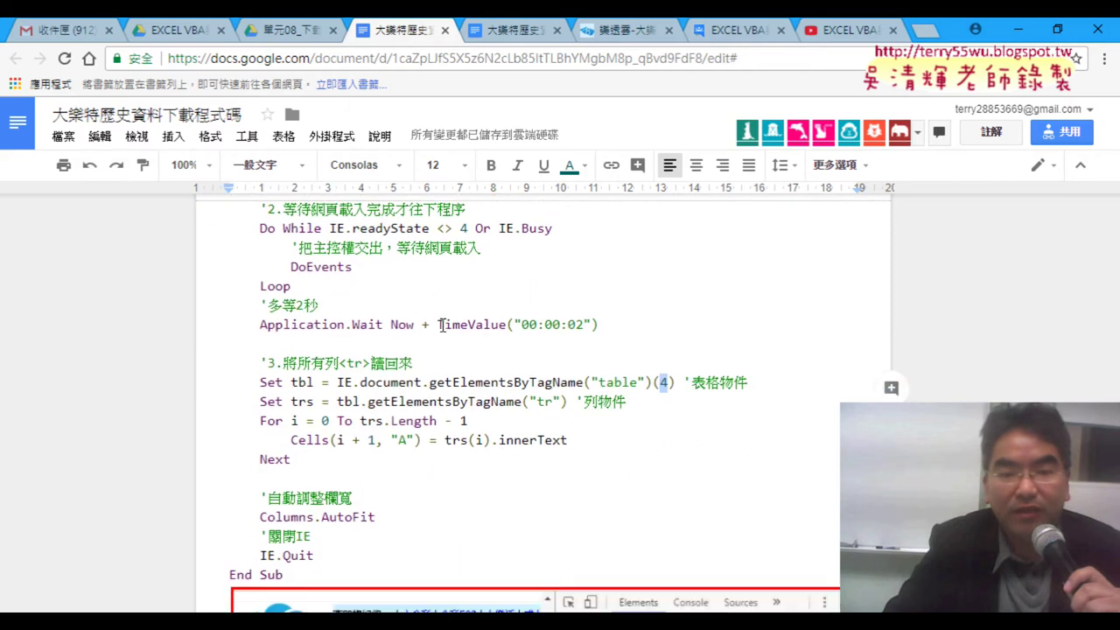
{"action": "left_click", "coordinate": [609, 385]}
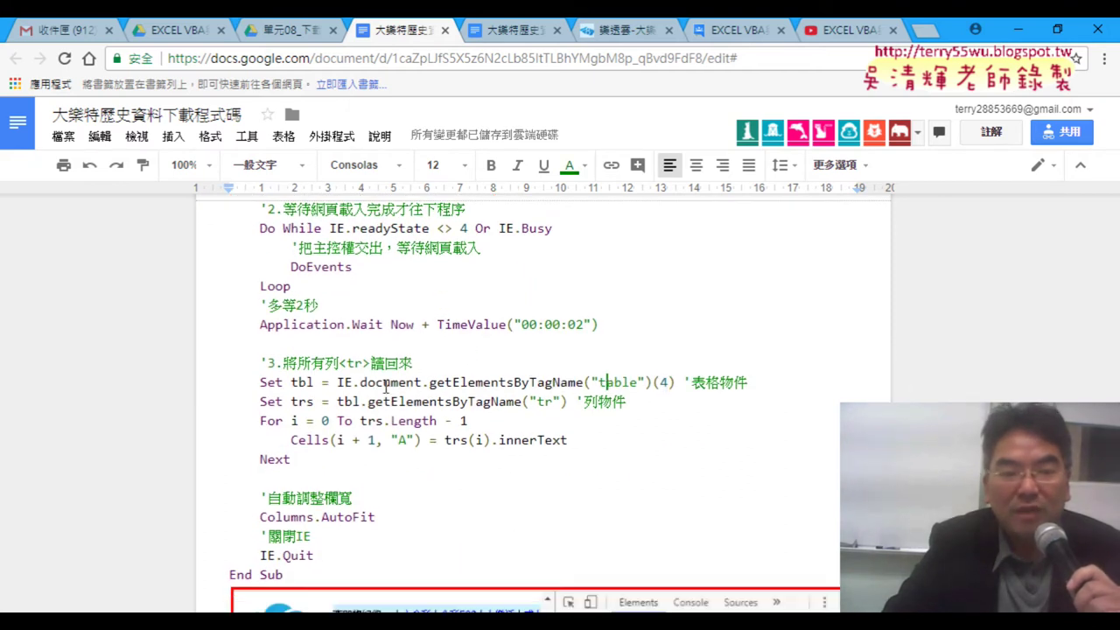
{"action": "left_click_drag", "start_coordinate": [302, 382], "coordinate": [290, 382]}
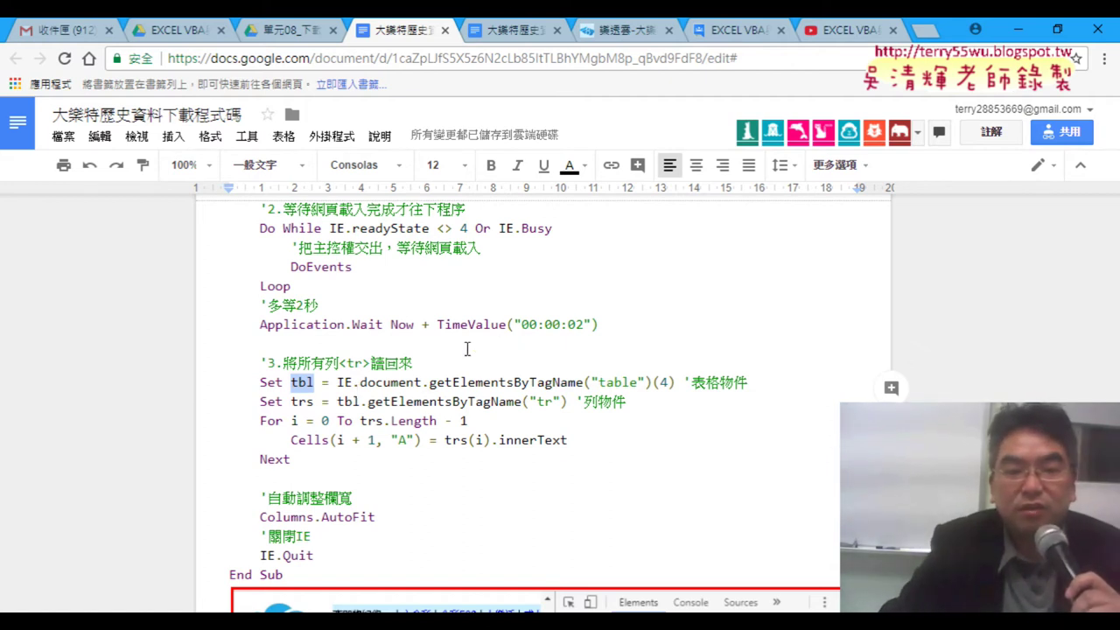
{"action": "left_click", "coordinate": [361, 403]}
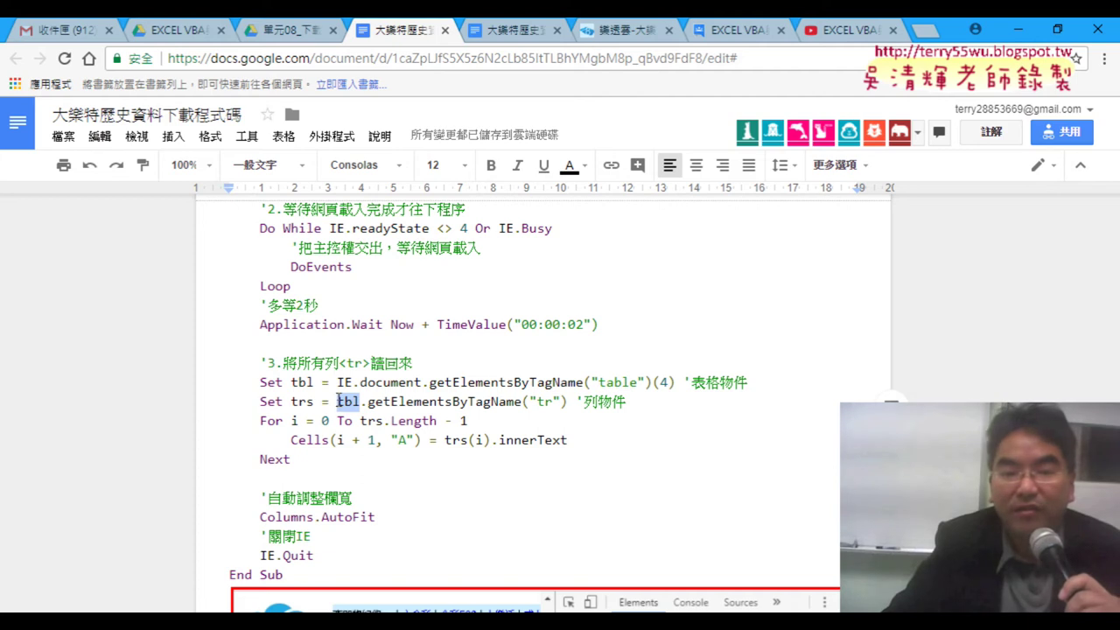
{"action": "left_click_drag", "start_coordinate": [567, 402], "coordinate": [302, 402]}
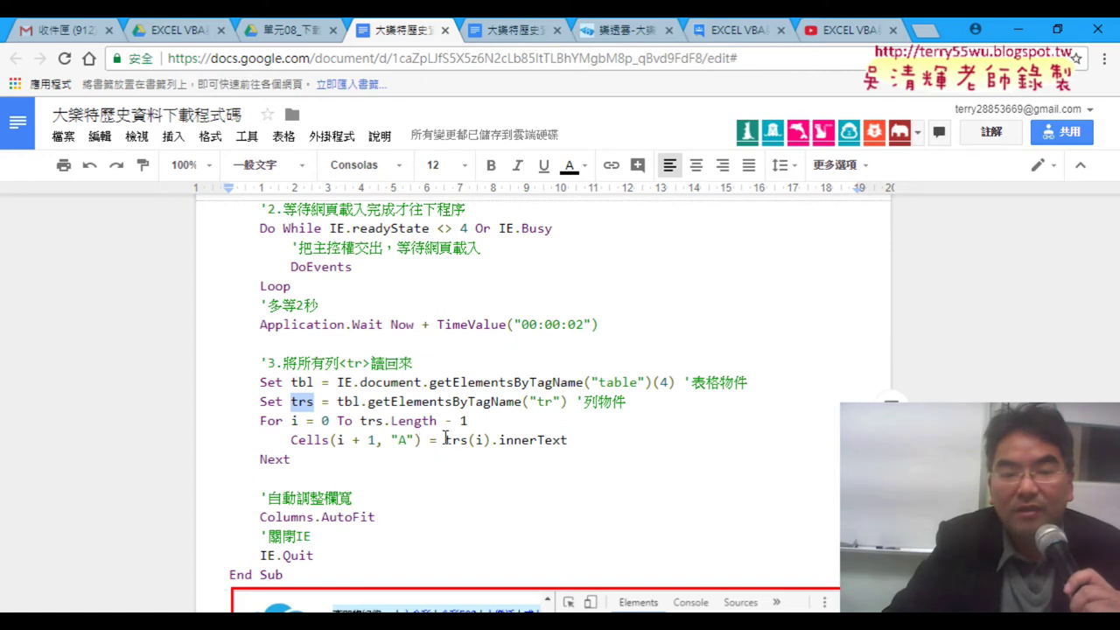
{"action": "left_click_drag", "start_coordinate": [446, 440], "coordinate": [488, 440]}
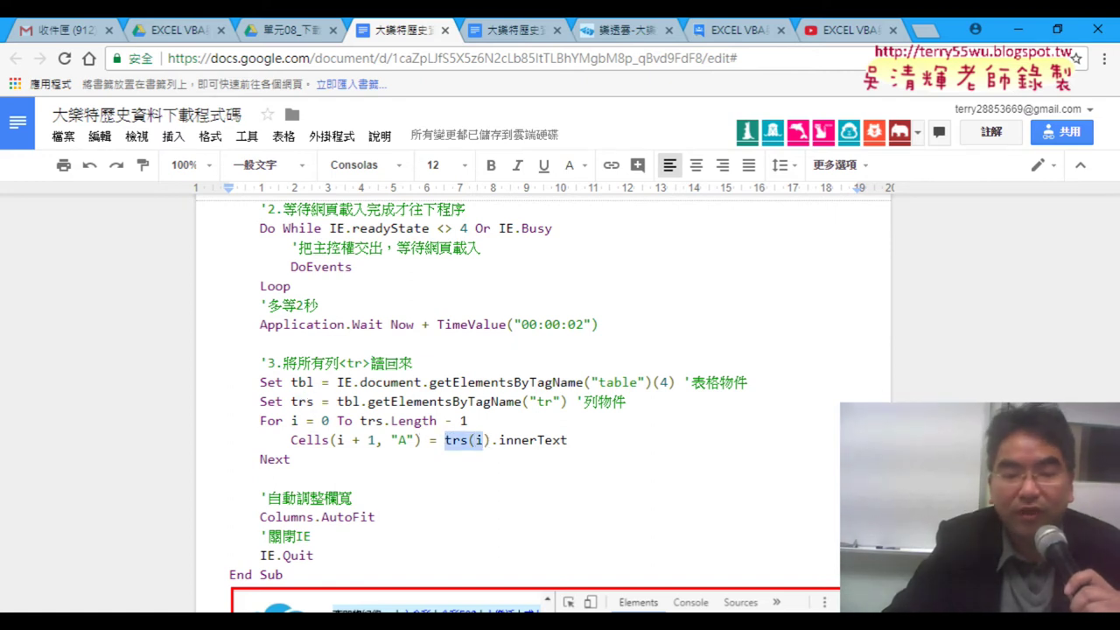
{"action": "left_click", "coordinate": [490, 578]}
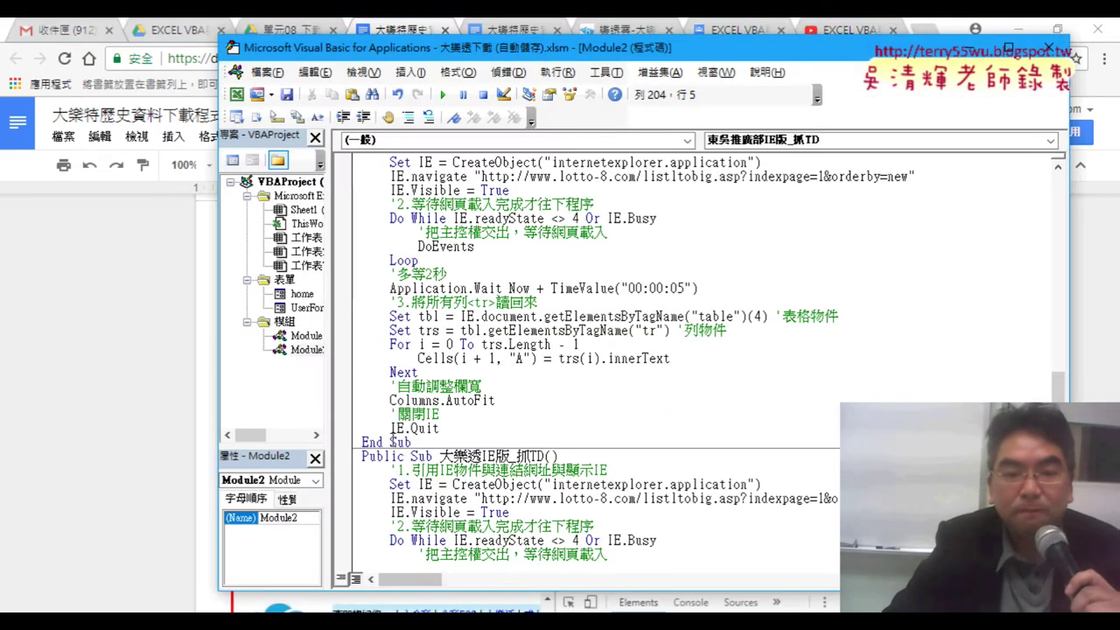
Bring Excel forward on sheet 工作表2 and select the combined header in A1
{"action": "mouse_move", "coordinate": [401, 579]}
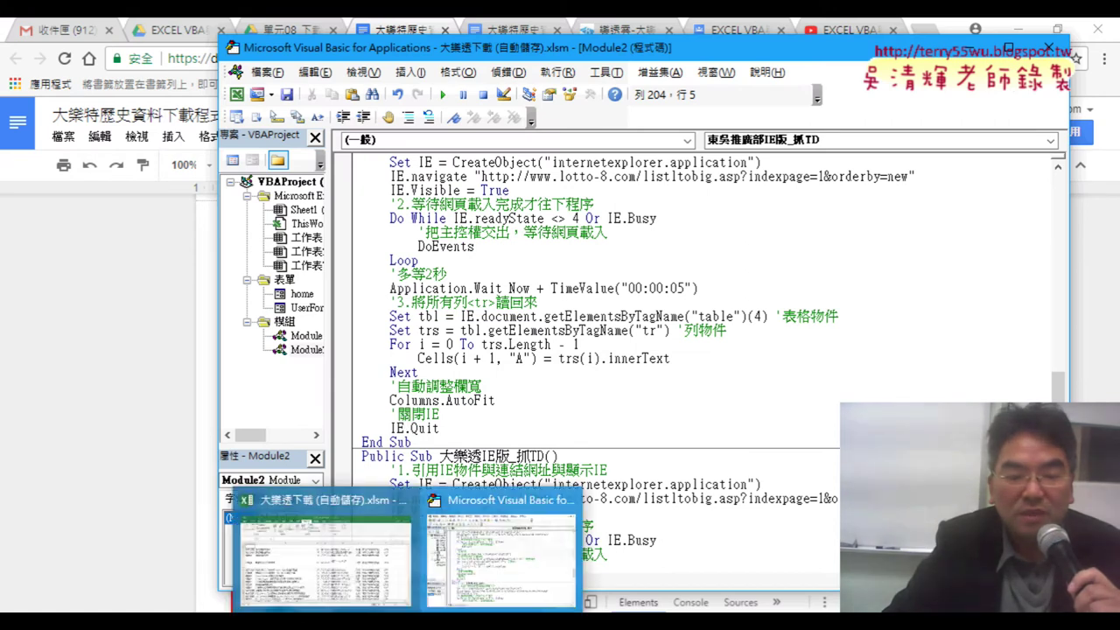
{"action": "left_click", "coordinate": [354, 556]}
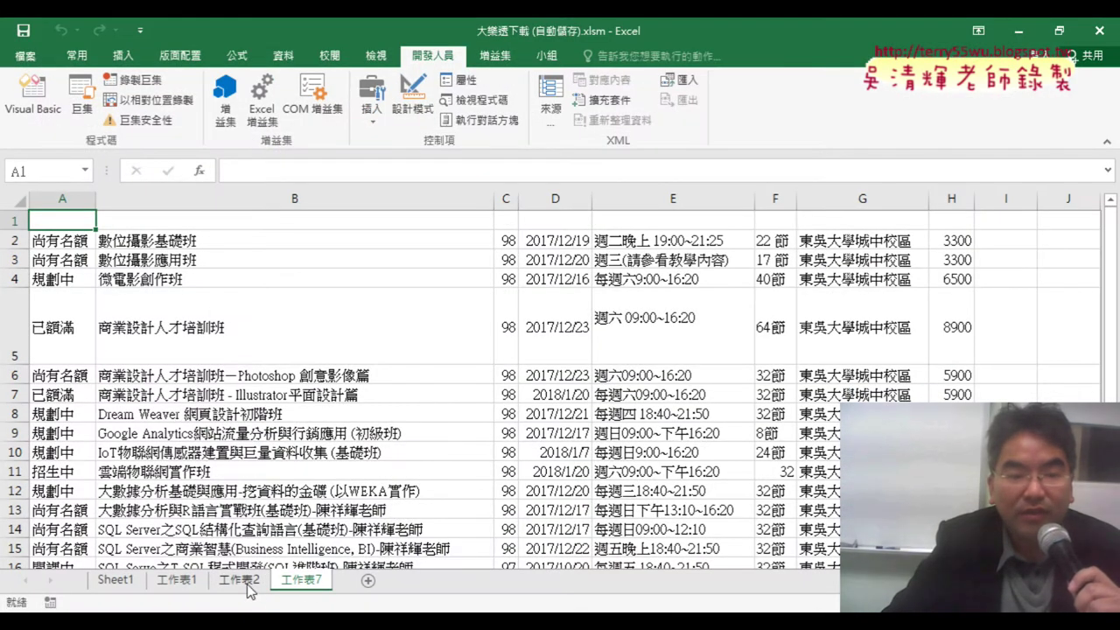
{"action": "left_click", "coordinate": [251, 588]}
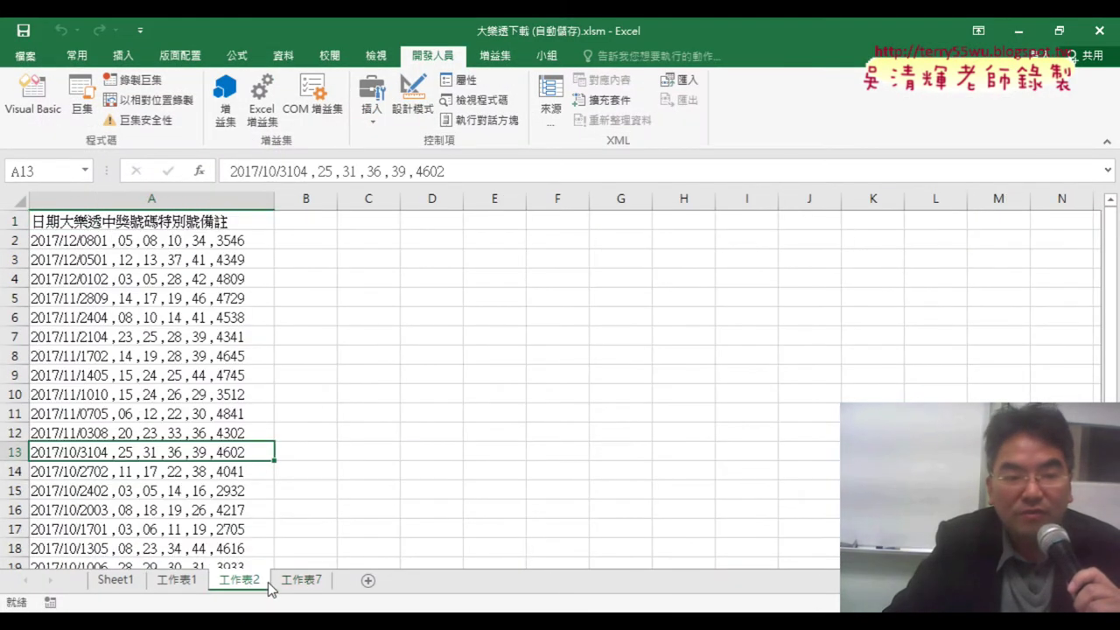
{"action": "left_click", "coordinate": [178, 220]}
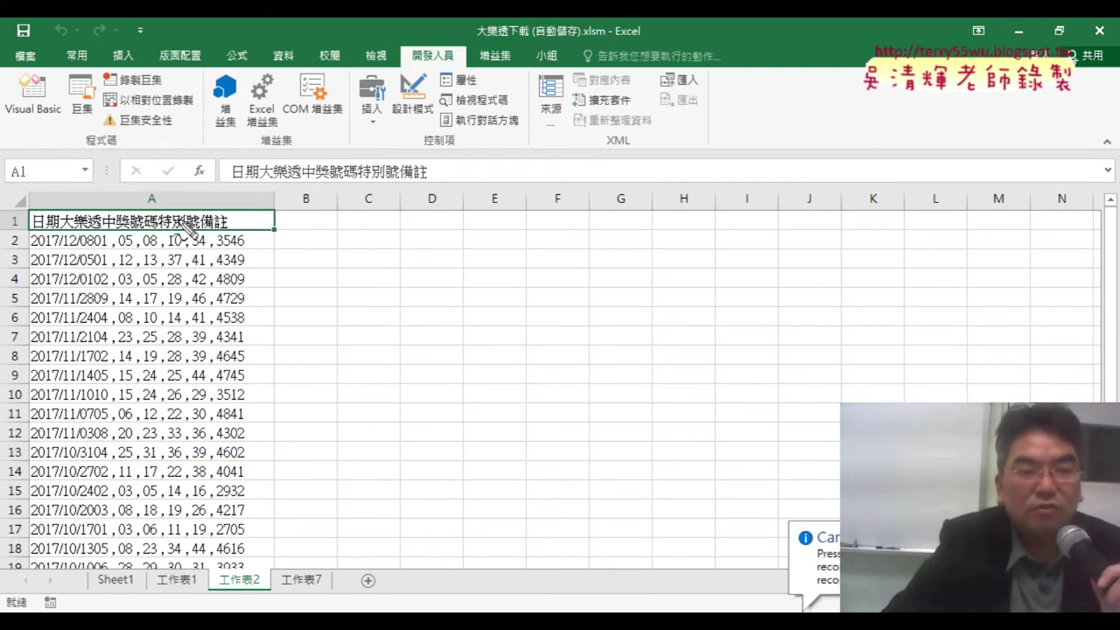
Circle A1 in red, mark where the numbers end and the special number begins, then clear the marks
{"action": "mouse_move", "coordinate": [18, 208]}
{"action": "left_mouse_down"}
{"action": "mouse_move", "coordinate": [12, 238]}
{"action": "mouse_move", "coordinate": [87, 232]}
{"action": "mouse_move", "coordinate": [105, 256]}
{"action": "left_mouse_up"}
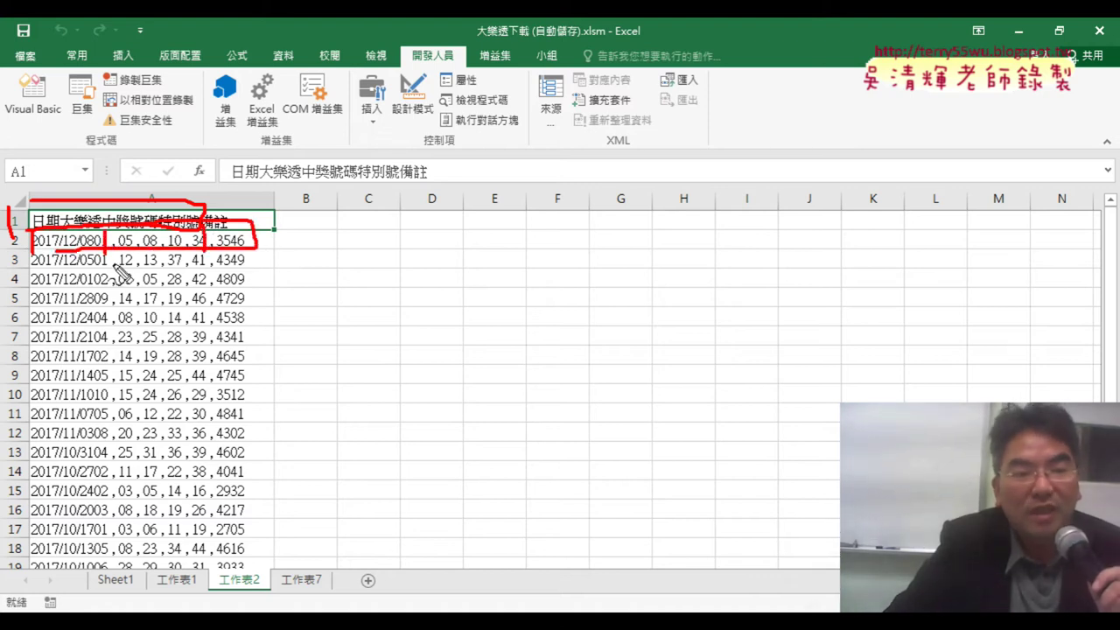
{"action": "left_click_drag", "start_coordinate": [208, 250], "coordinate": [210, 275]}
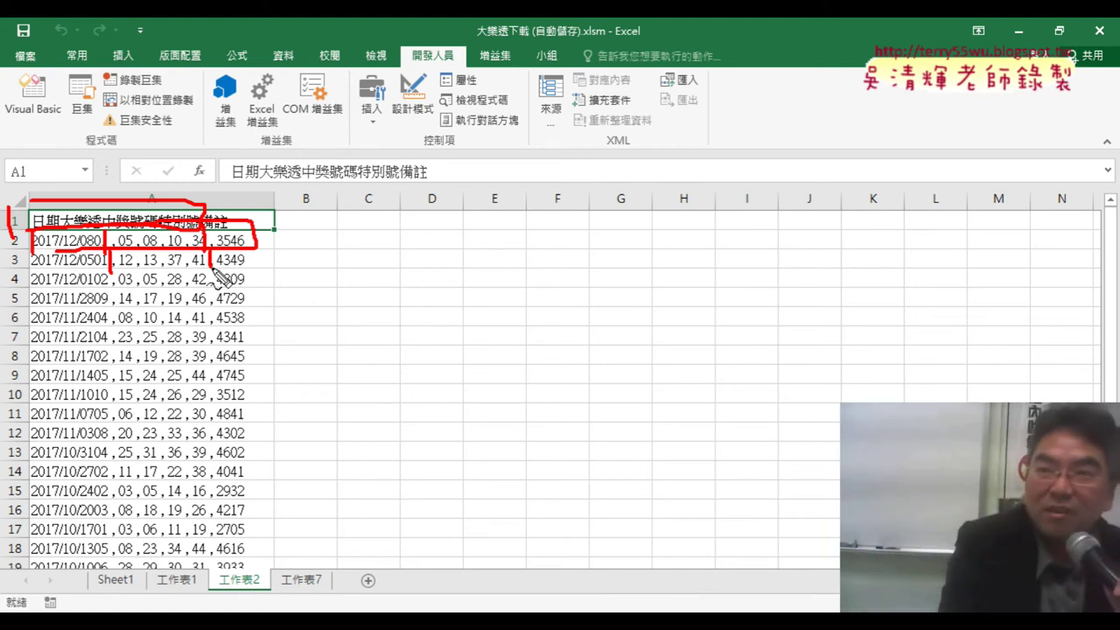
{"action": "key", "text": "Escape"}
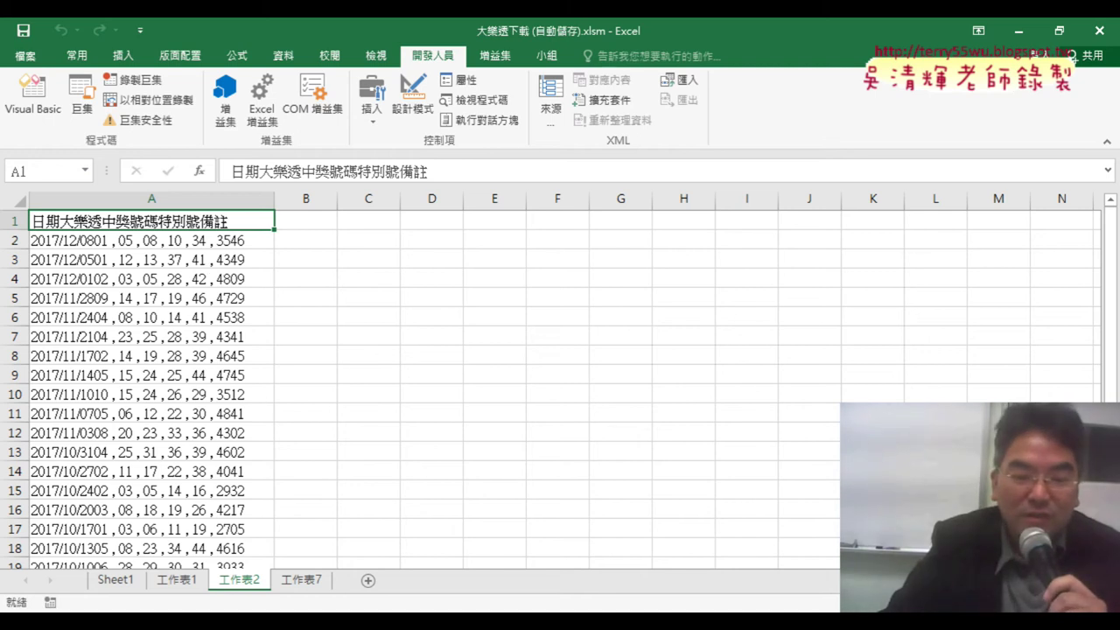
{"action": "mouse_move", "coordinate": [491, 581]}
{"action": "scroll", "coordinate": [631, 450], "scroll_direction": "down", "scroll_amount": 4}
{"action": "scroll", "coordinate": [638, 429], "scroll_direction": "down", "scroll_amount": 2}
{"action": "scroll", "coordinate": [647, 398], "scroll_direction": "down", "scroll_amount": 3}
{"action": "scroll", "coordinate": [650, 391], "scroll_direction": "up", "scroll_amount": 2}
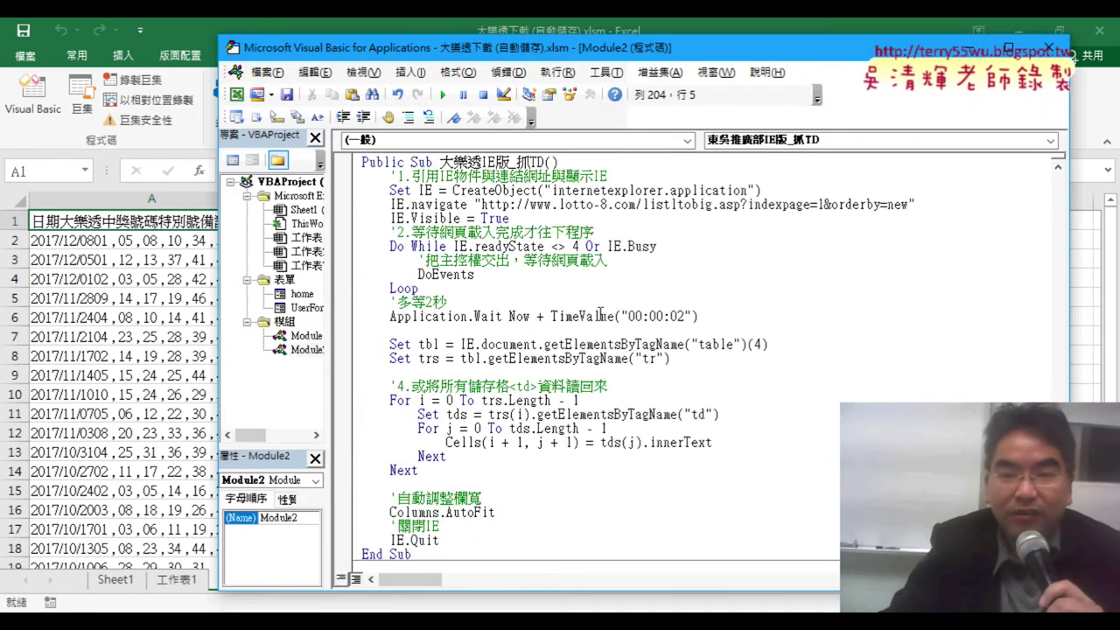
Highlight 抓TD, the Set tbl/trs lines, the For i = 0 To trs.Length - 1 range and the td lookup
{"action": "left_click_drag", "start_coordinate": [516, 162], "coordinate": [544, 163]}
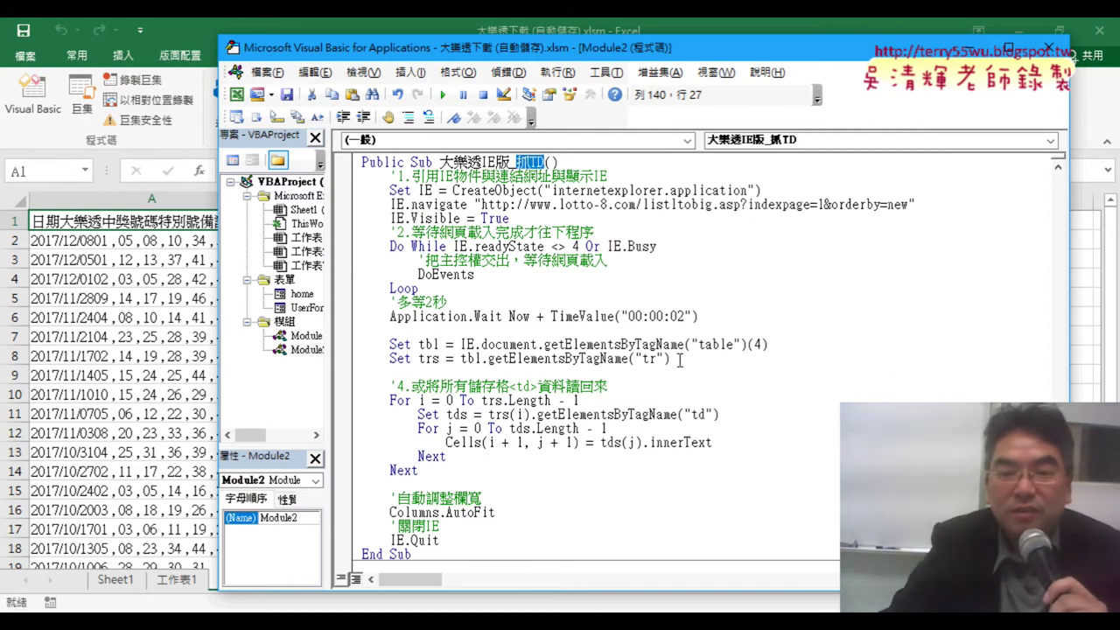
{"action": "left_click_drag", "start_coordinate": [678, 359], "coordinate": [362, 344]}
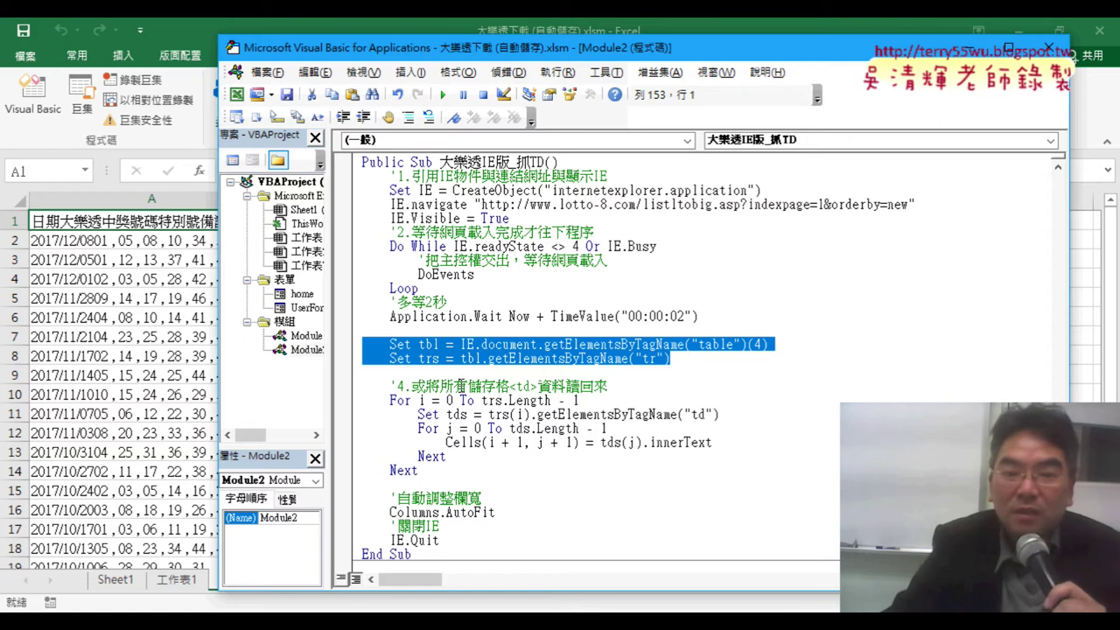
{"action": "left_click", "coordinate": [474, 400]}
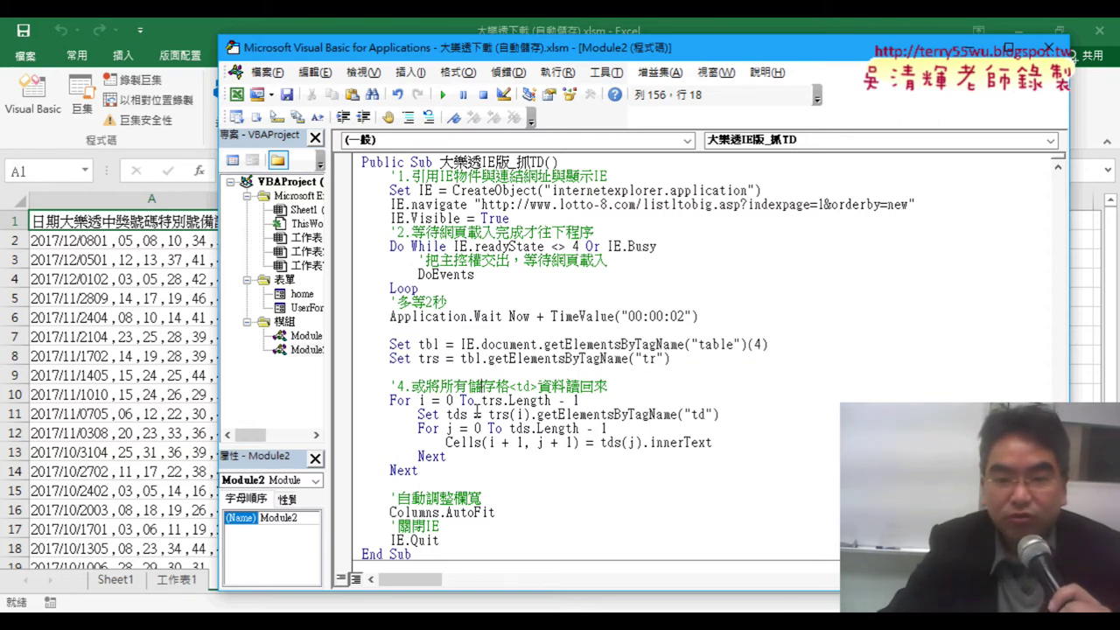
{"action": "left_click_drag", "start_coordinate": [419, 400], "coordinate": [583, 401]}
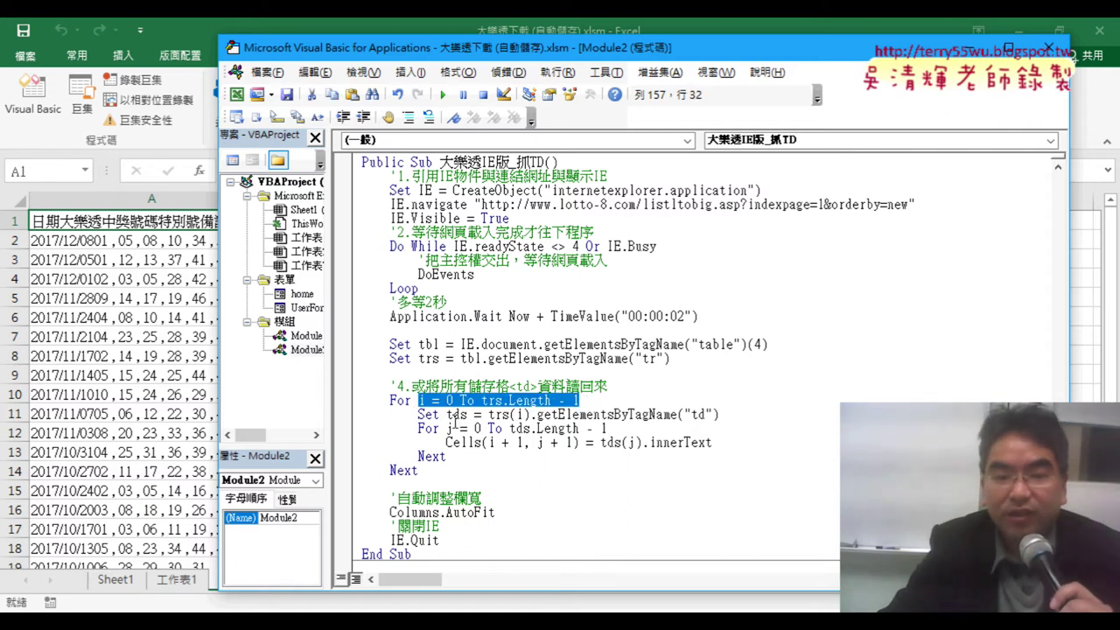
{"action": "left_click_drag", "start_coordinate": [448, 414], "coordinate": [721, 415]}
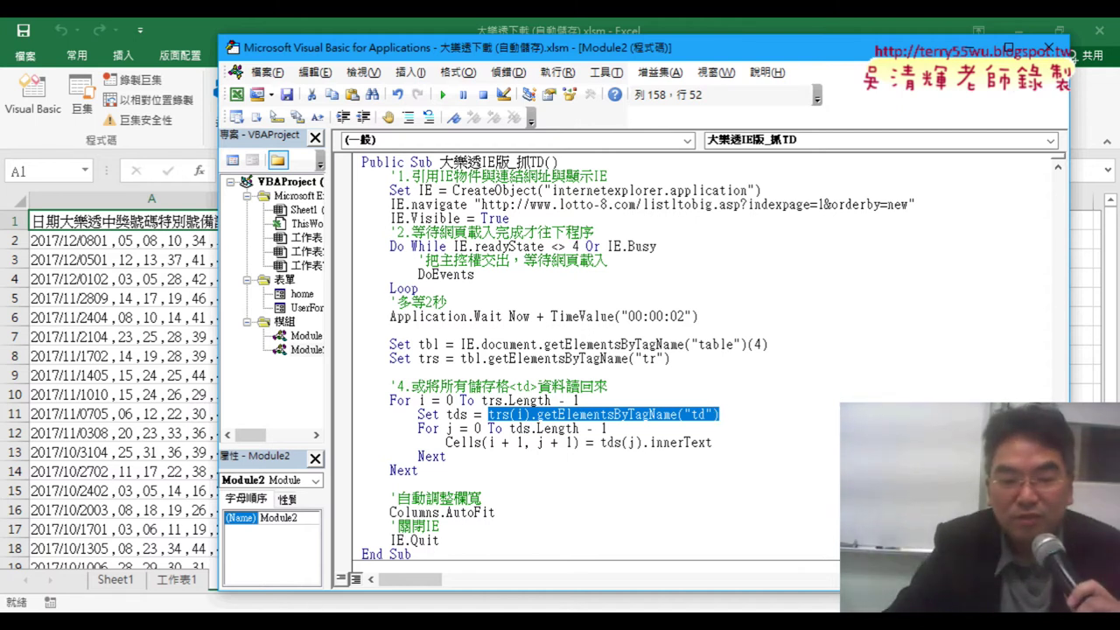
{"action": "left_click", "coordinate": [289, 569]}
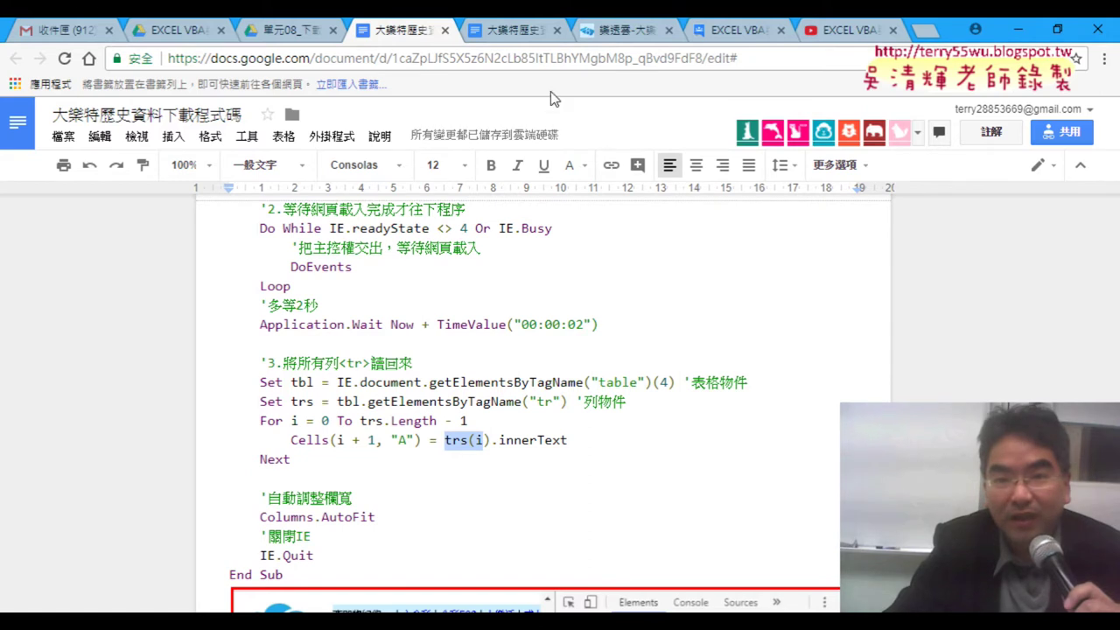
On the lotto results tab, select the td node in the element tree and highlight its tag name
{"action": "left_click", "coordinate": [615, 29]}
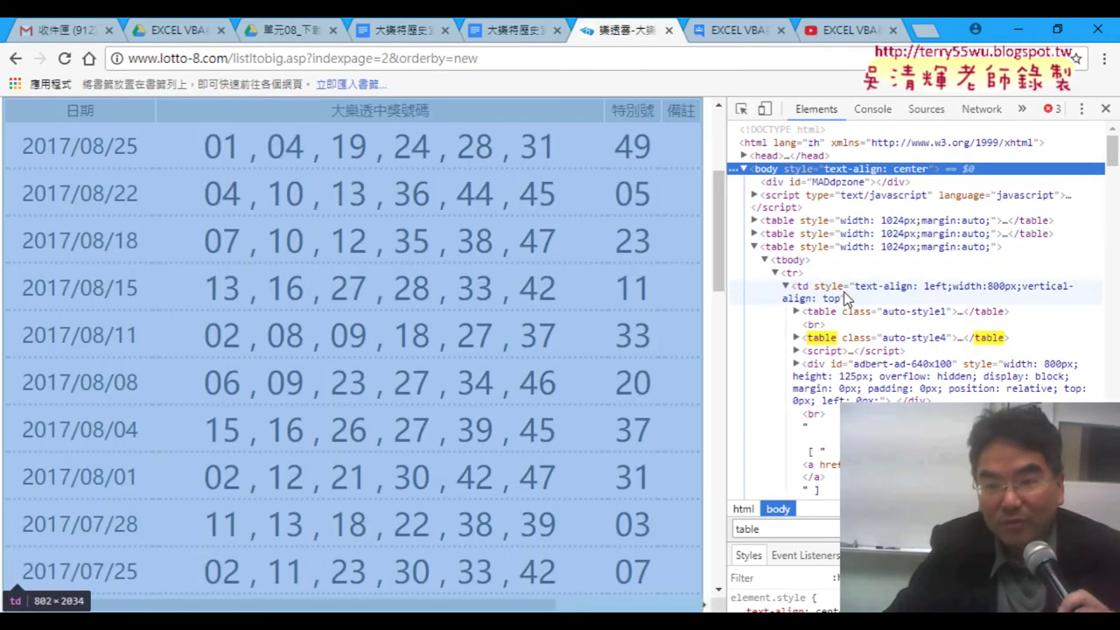
{"action": "left_click", "coordinate": [784, 286]}
{"action": "left_click", "coordinate": [785, 286]}
{"action": "left_click", "coordinate": [806, 292]}
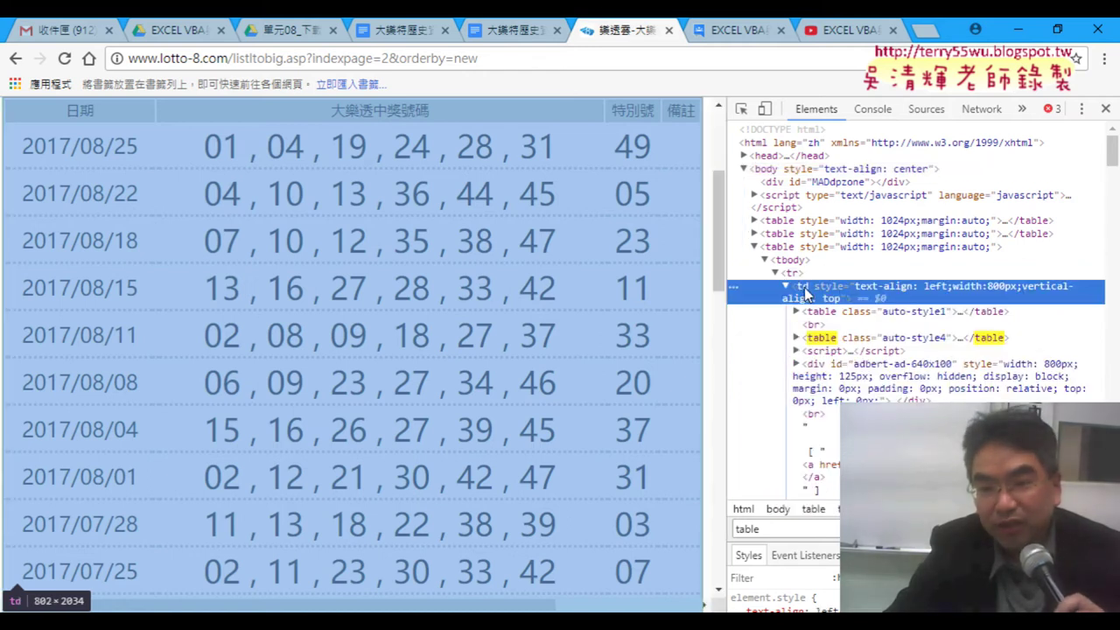
{"action": "double_click", "coordinate": [802, 289]}
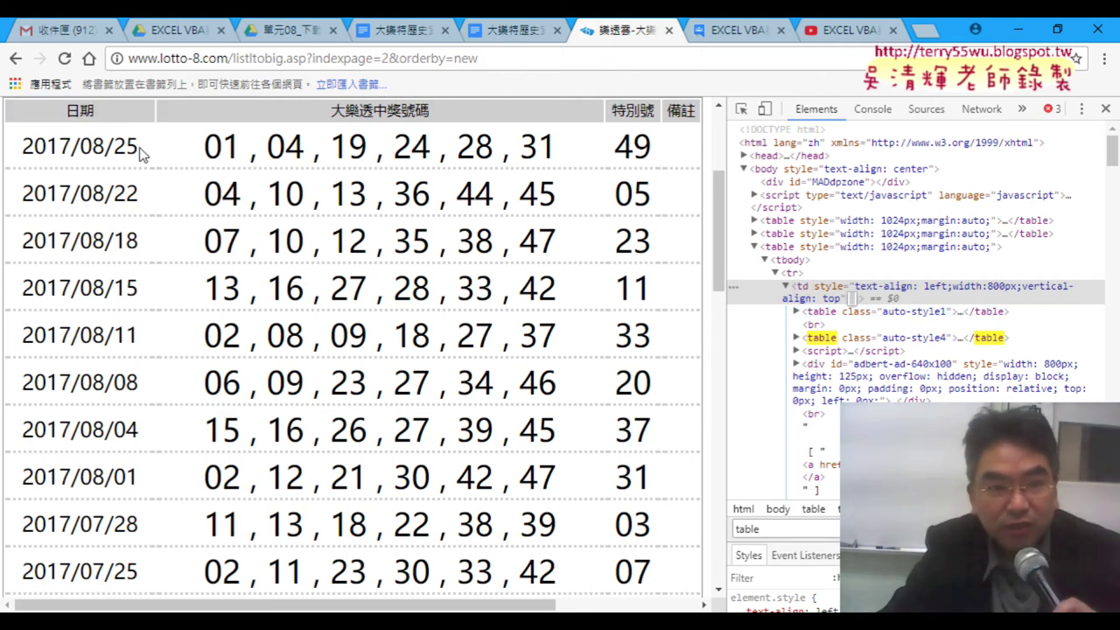
Inspect the 2017/08/25 date cell and select its td.auto-style5 element in the tree
{"action": "left_click_drag", "start_coordinate": [144, 146], "coordinate": [21, 146]}
{"action": "right_click", "coordinate": [90, 153]}
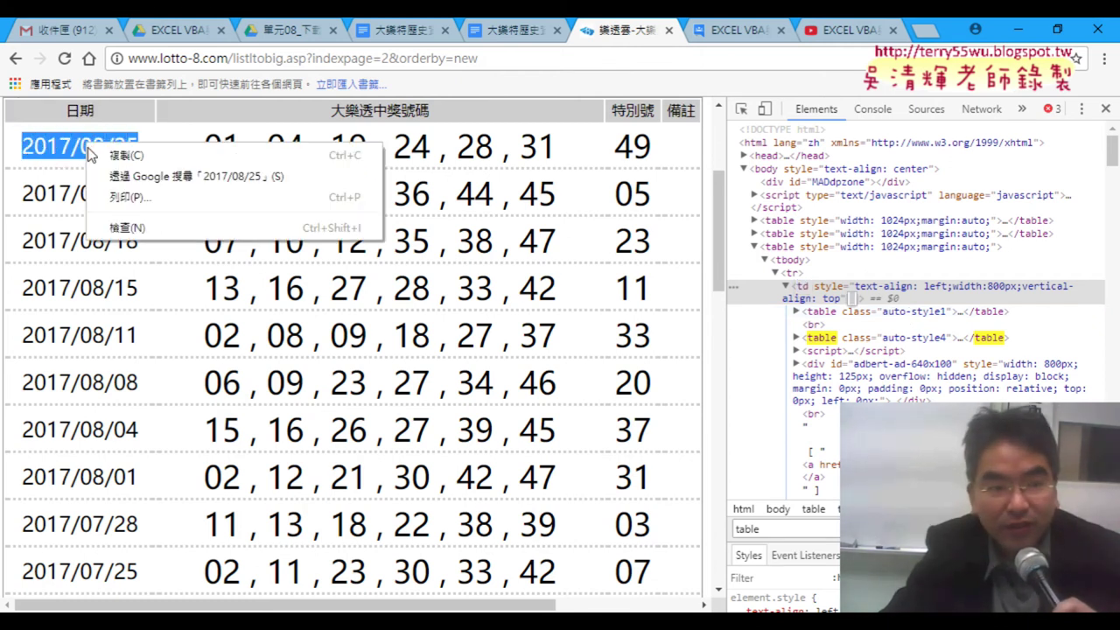
{"action": "left_click", "coordinate": [132, 227]}
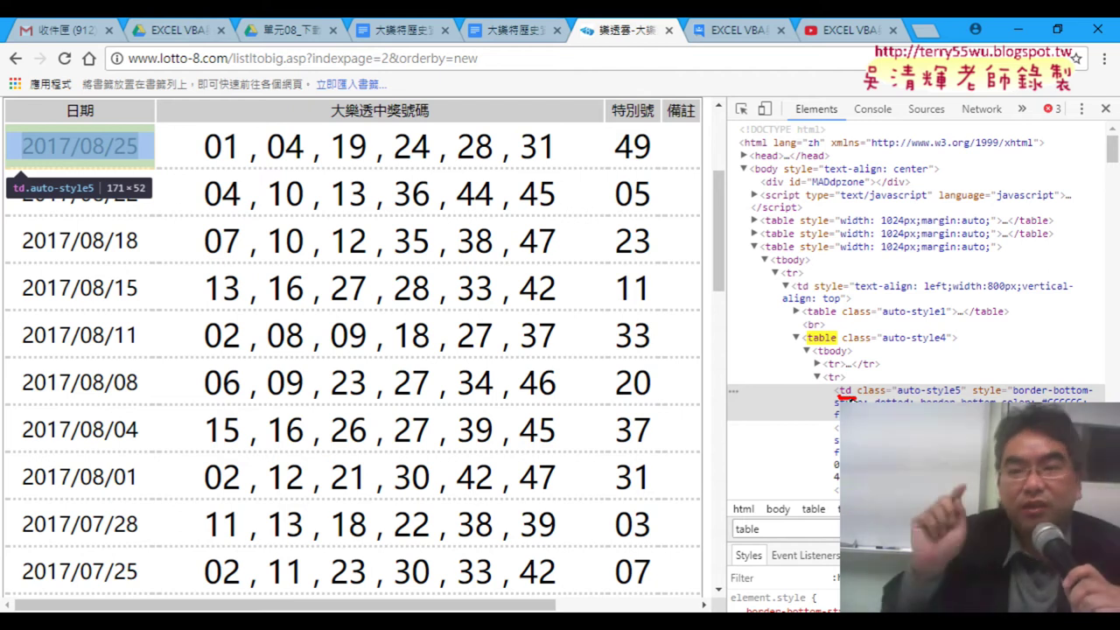
{"action": "left_click_drag", "start_coordinate": [856, 396], "coordinate": [962, 395]}
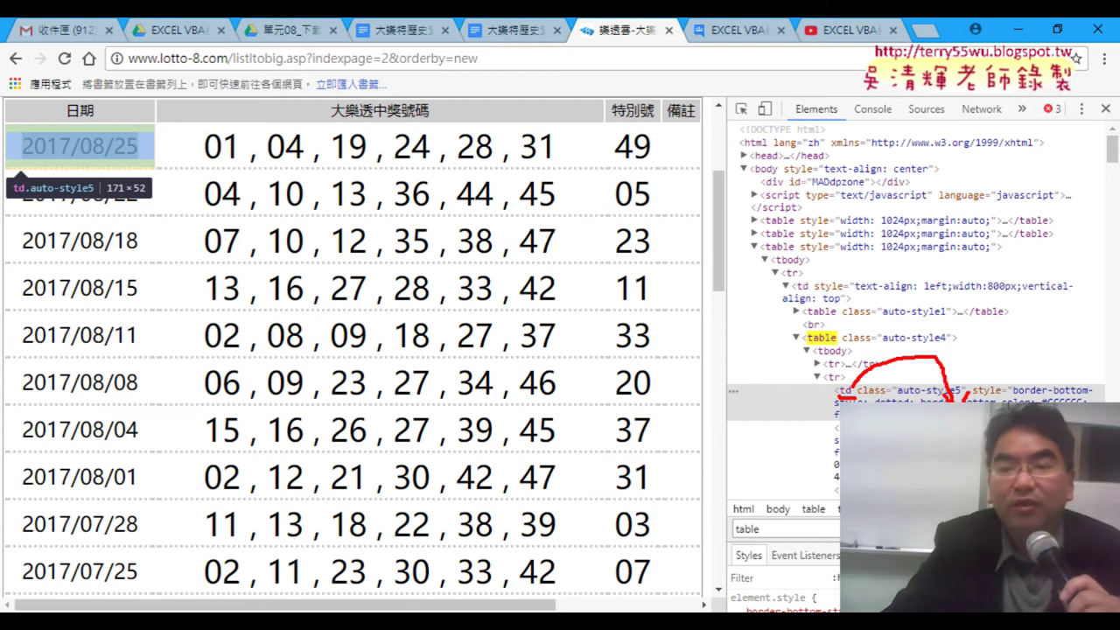
{"action": "key", "text": "Escape"}
{"action": "left_click", "coordinate": [692, 398]}
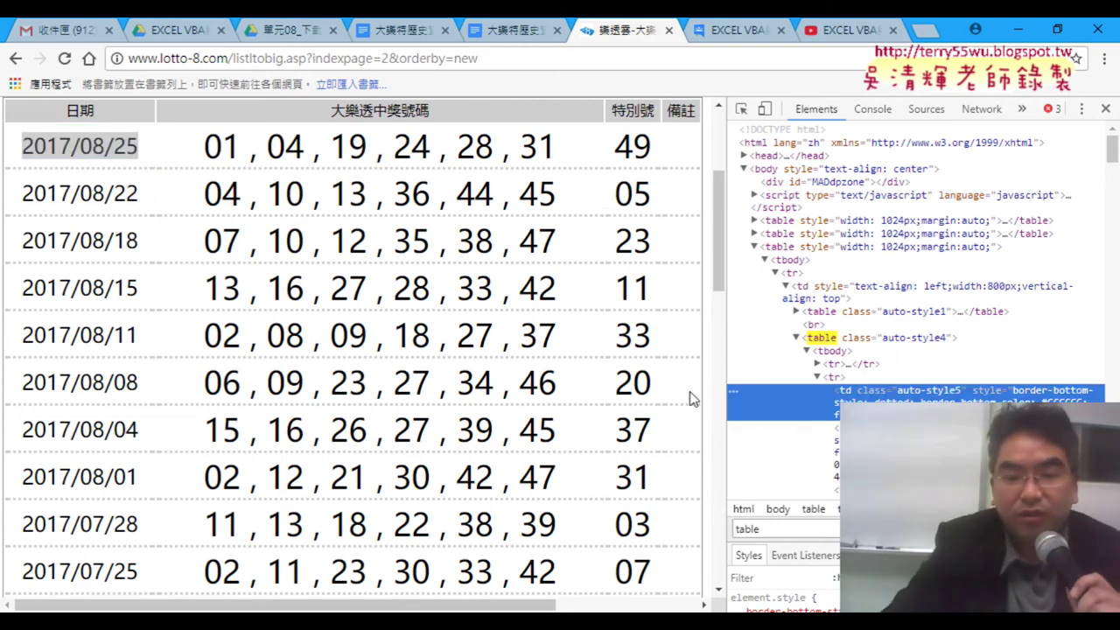
{"action": "left_click", "coordinate": [446, 543]}
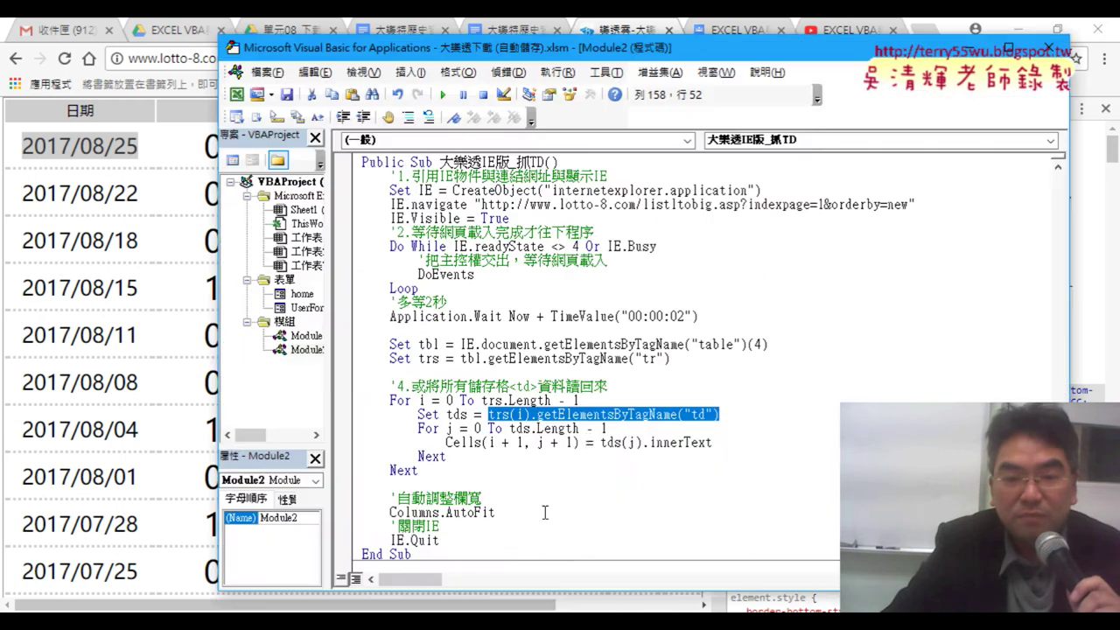
{"action": "key", "text": "Down"}
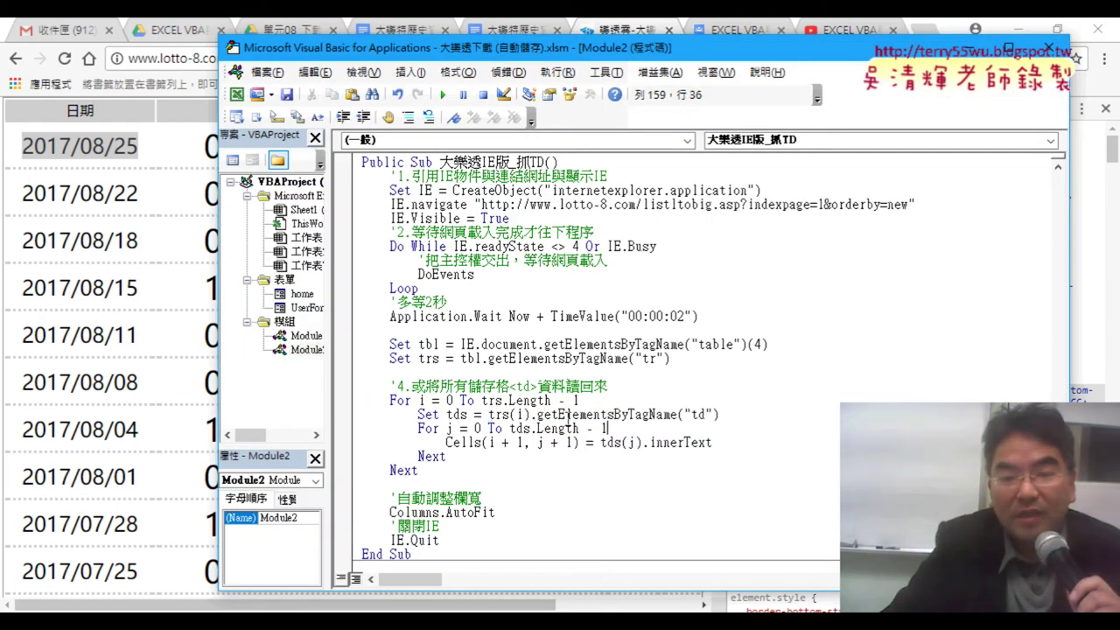
{"action": "left_click_drag", "start_coordinate": [537, 414], "coordinate": [554, 414]}
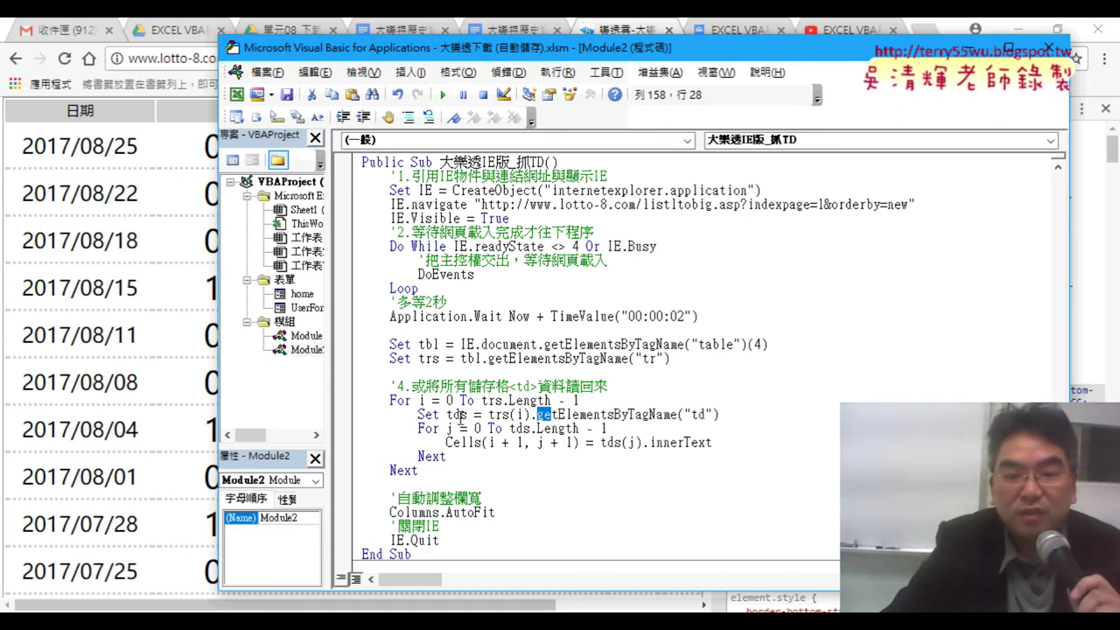
{"action": "left_click_drag", "start_coordinate": [468, 415], "coordinate": [453, 415]}
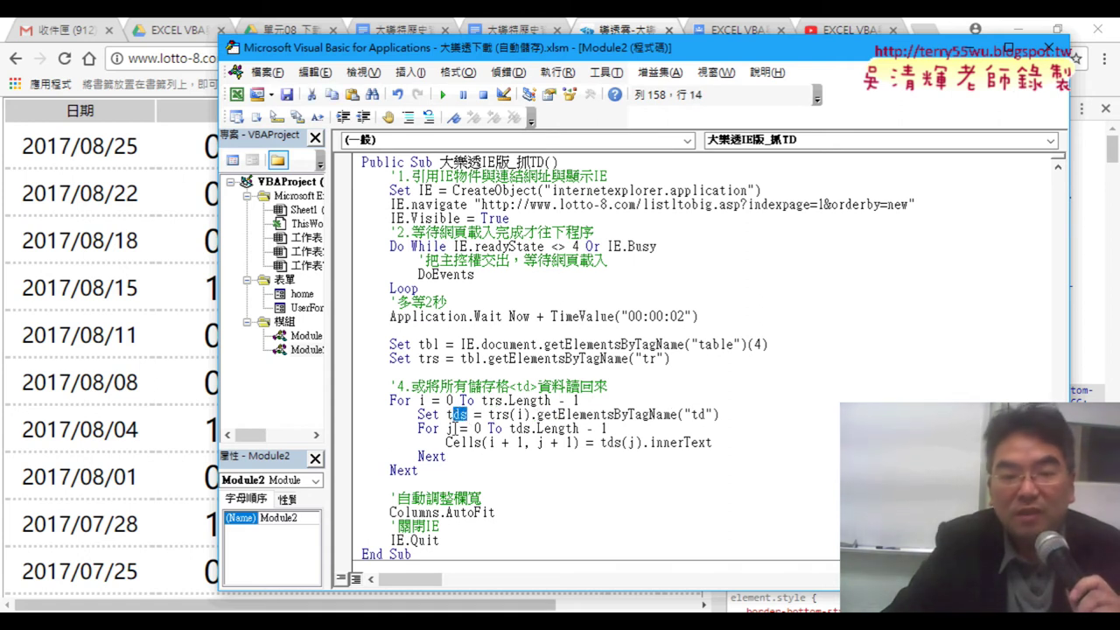
{"action": "double_click", "coordinate": [423, 400]}
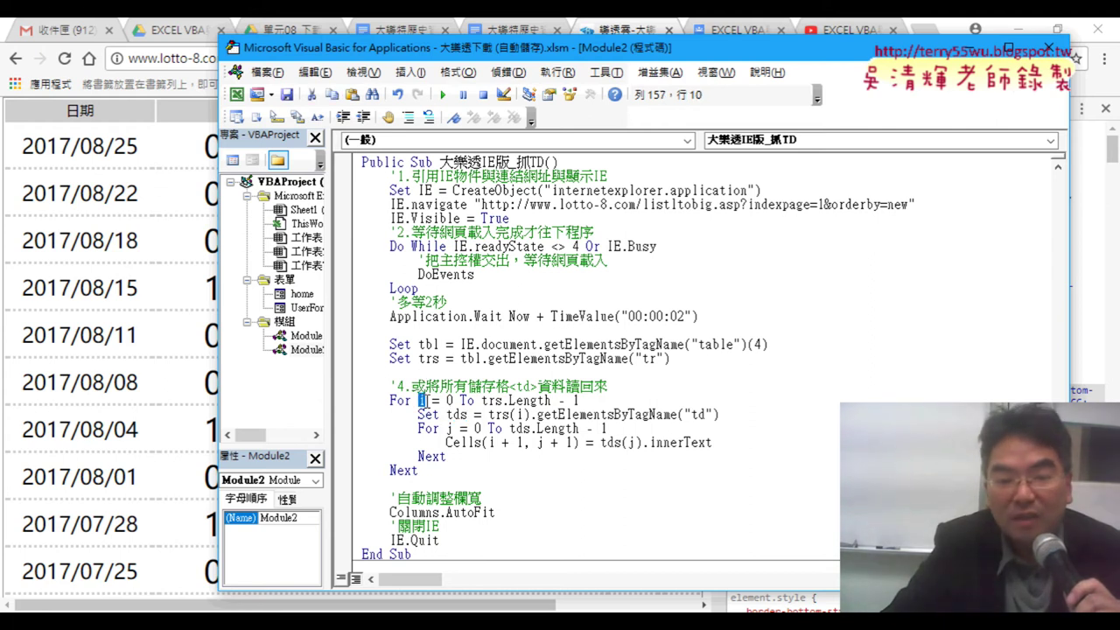
{"action": "double_click", "coordinate": [450, 428]}
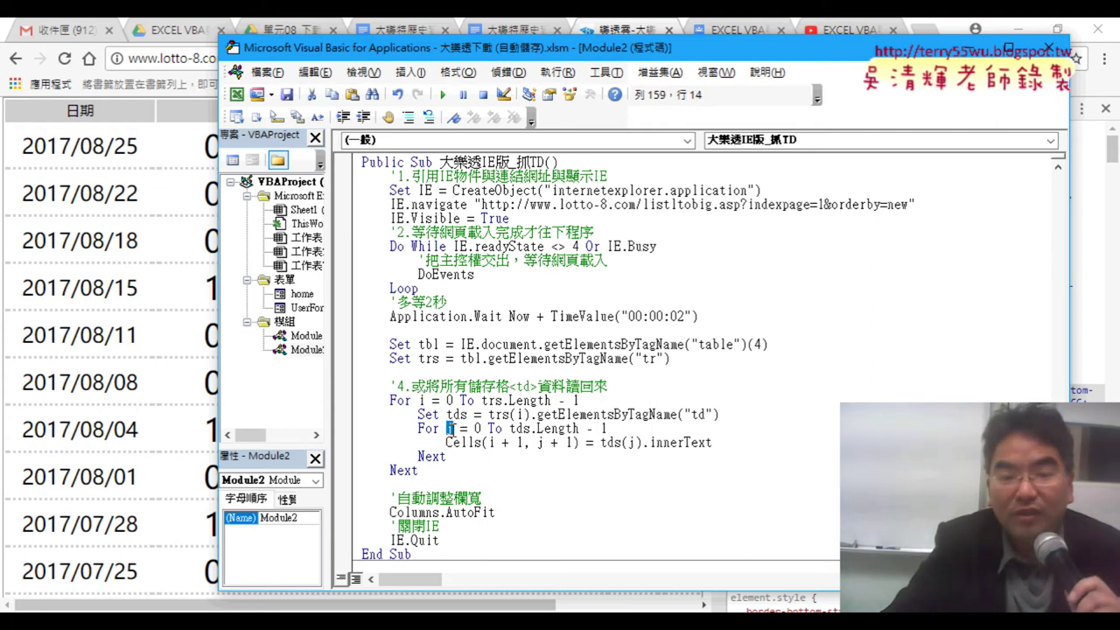
{"action": "double_click", "coordinate": [477, 427]}
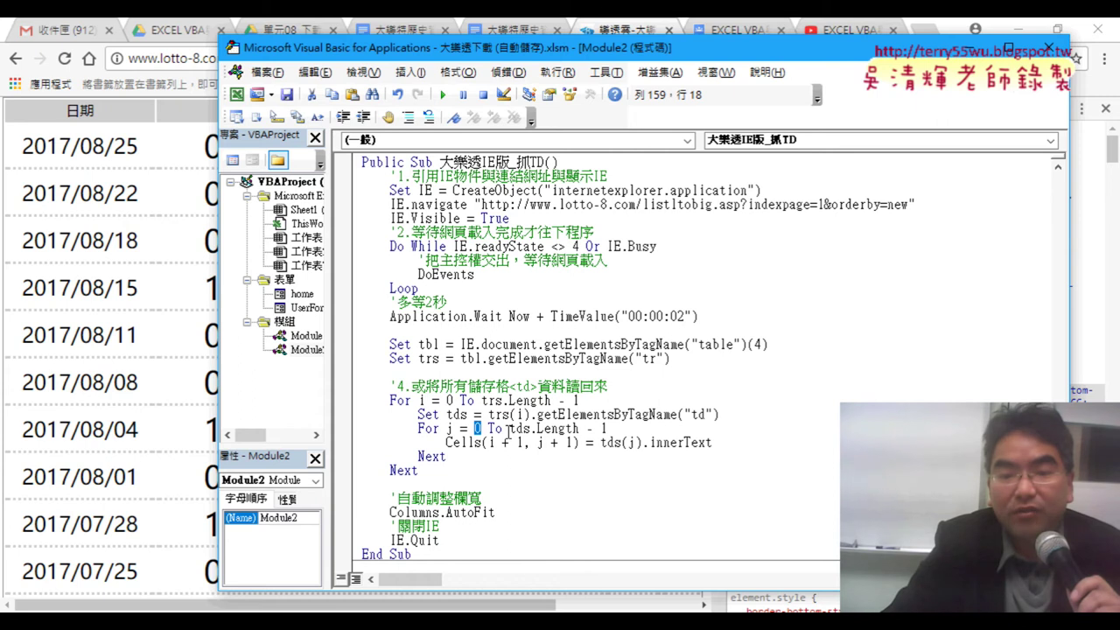
{"action": "left_click_drag", "start_coordinate": [508, 428], "coordinate": [606, 428]}
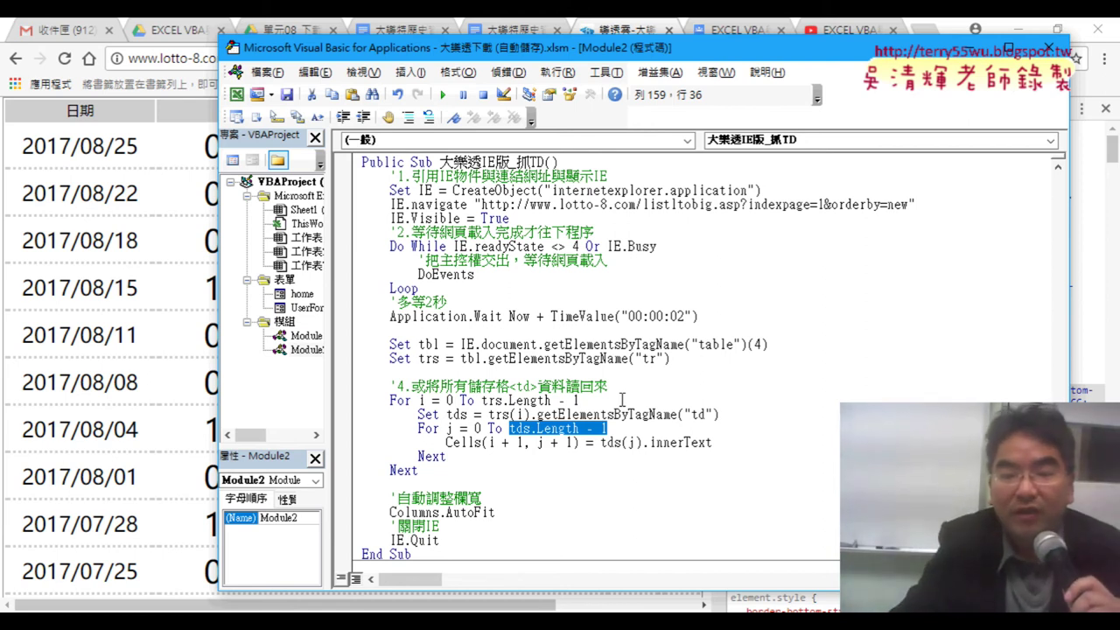
{"action": "left_click_drag", "start_coordinate": [721, 442], "coordinate": [447, 443]}
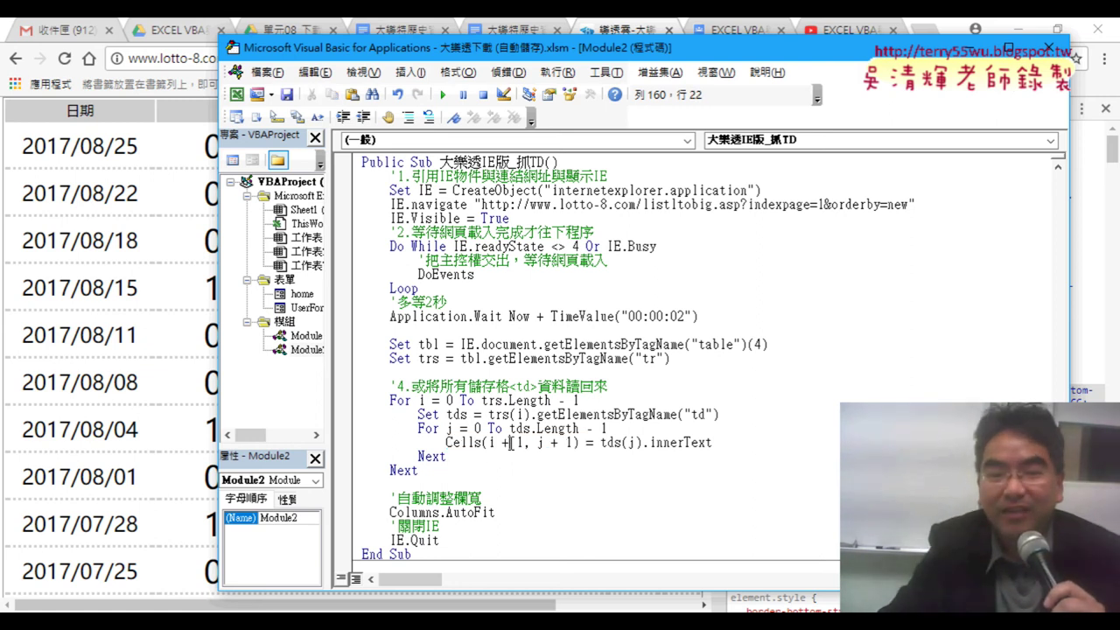
{"action": "left_click", "coordinate": [545, 444]}
{"action": "left_click_drag", "start_coordinate": [545, 444], "coordinate": [570, 447]}
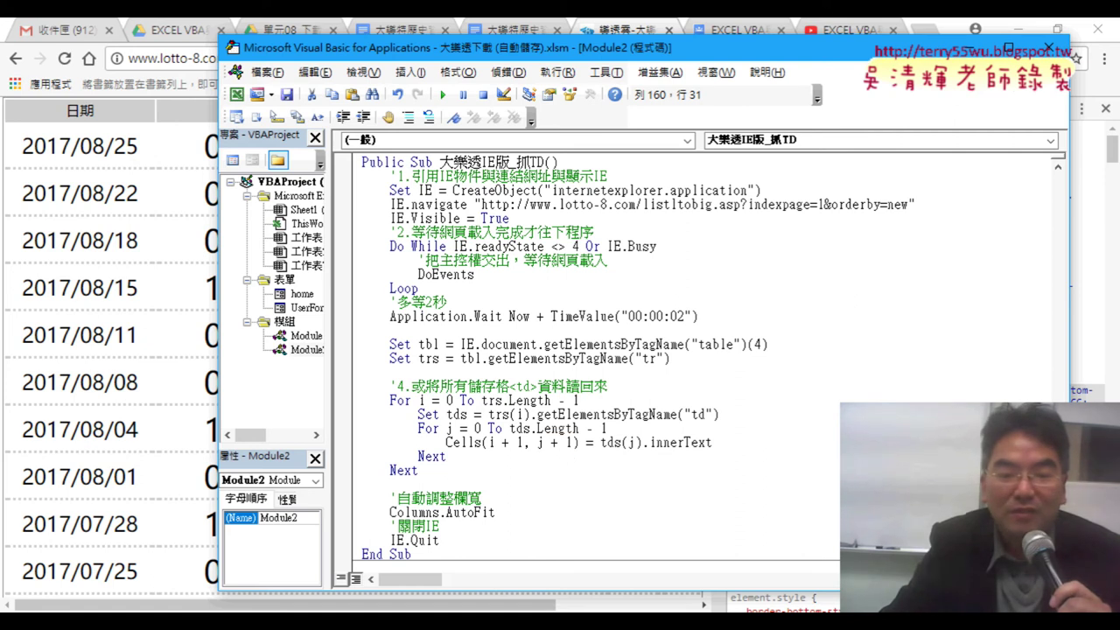
{"action": "mouse_move", "coordinate": [451, 603]}
{"action": "mouse_move", "coordinate": [480, 569]}
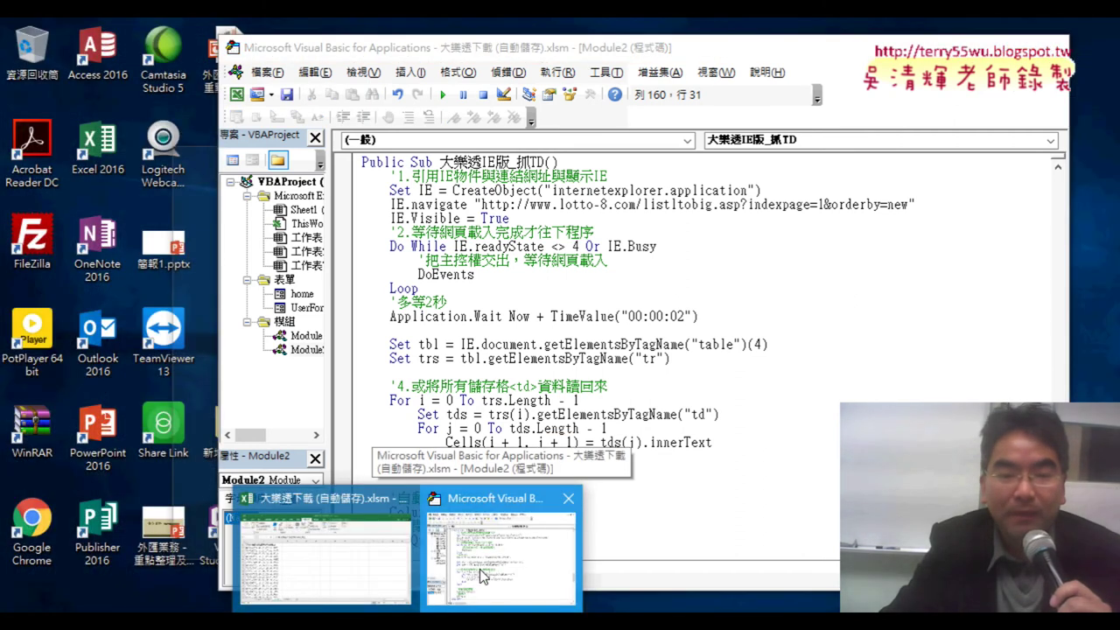
Add new sheet 工作表8 and run the 大樂透IE版_抓TD macro to fill it
{"action": "left_click", "coordinate": [326, 560]}
{"action": "left_click", "coordinate": [370, 580]}
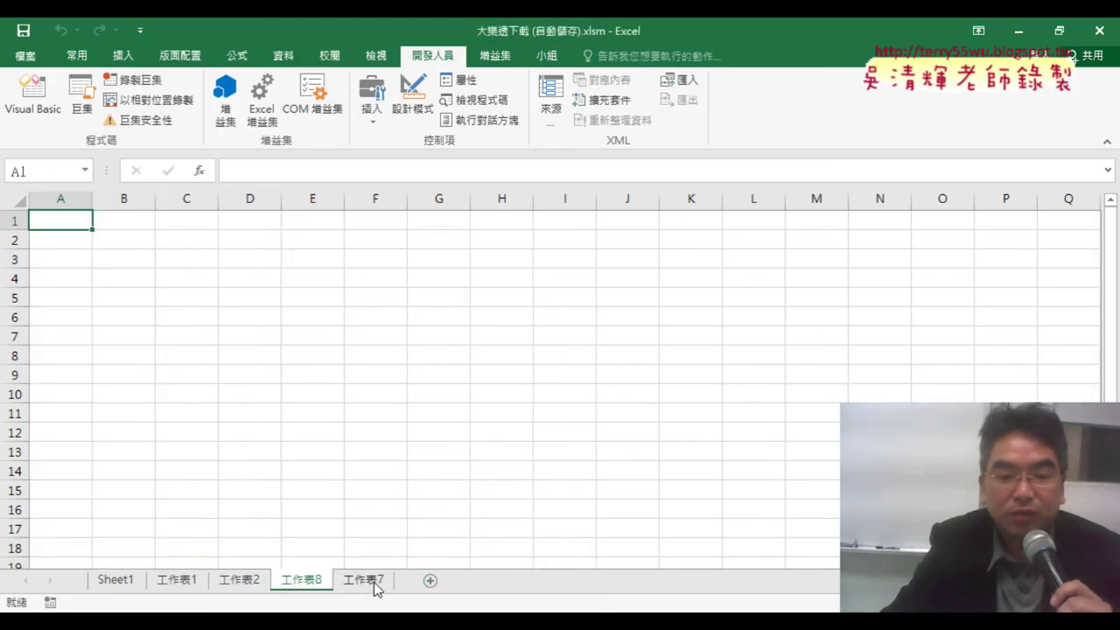
{"action": "mouse_move", "coordinate": [450, 610]}
{"action": "left_click", "coordinate": [499, 516]}
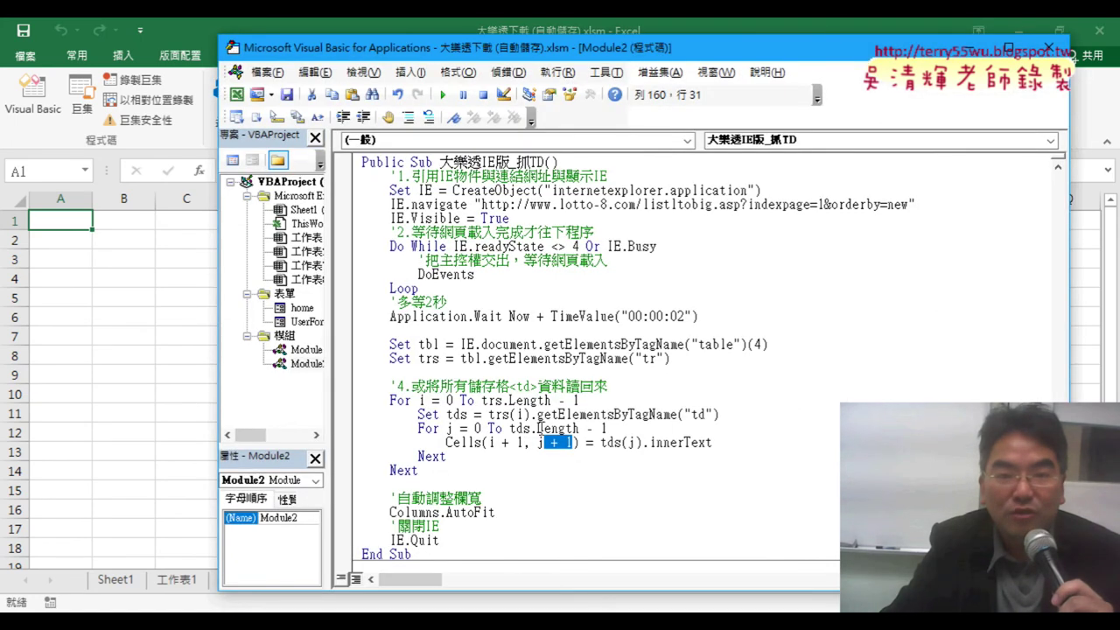
{"action": "left_click", "coordinate": [444, 95]}
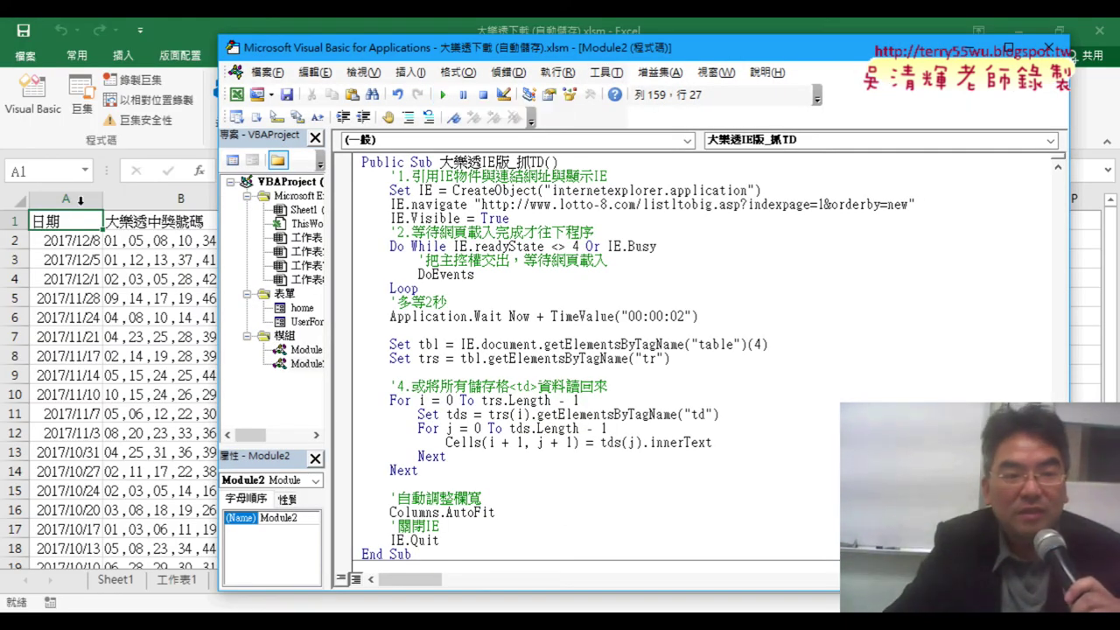
Review the 大樂透中獎號碼, 特別號 and 備註 columns B–D, then add blank sheet 工作表9
{"action": "key", "text": "alt+F11"}
{"action": "left_click", "coordinate": [148, 200]}
{"action": "left_click", "coordinate": [280, 199]}
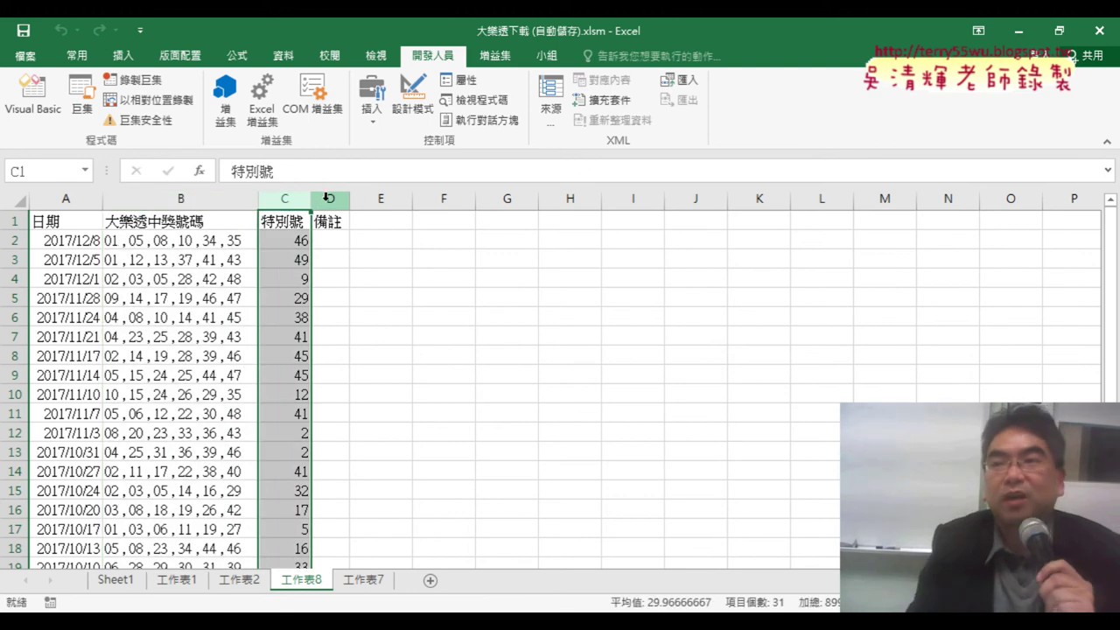
{"action": "left_click", "coordinate": [328, 198]}
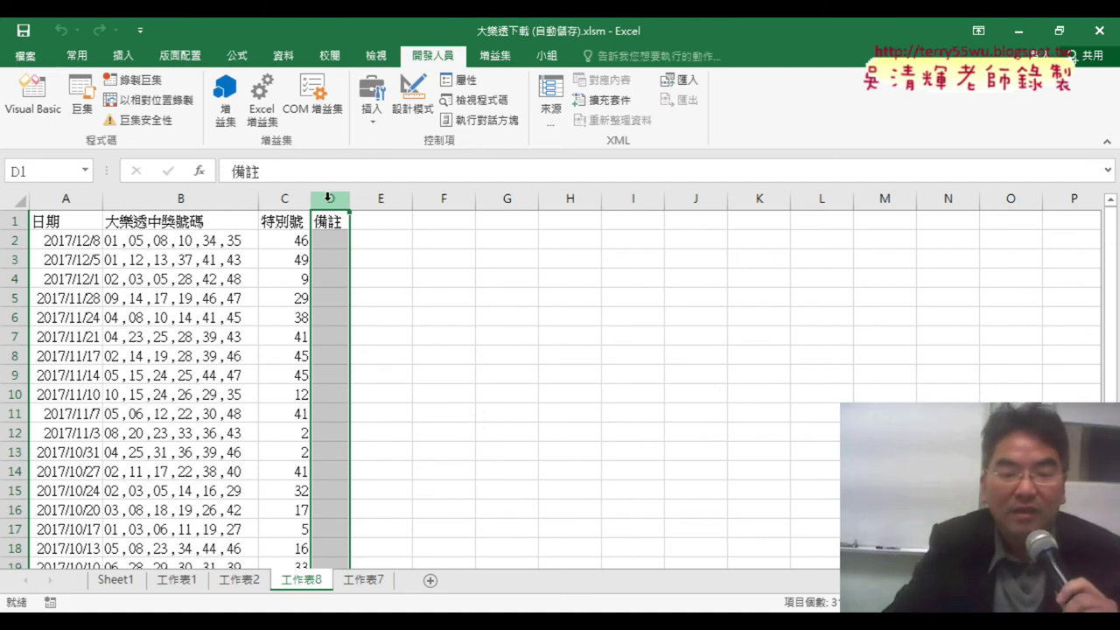
{"action": "left_click", "coordinate": [431, 581]}
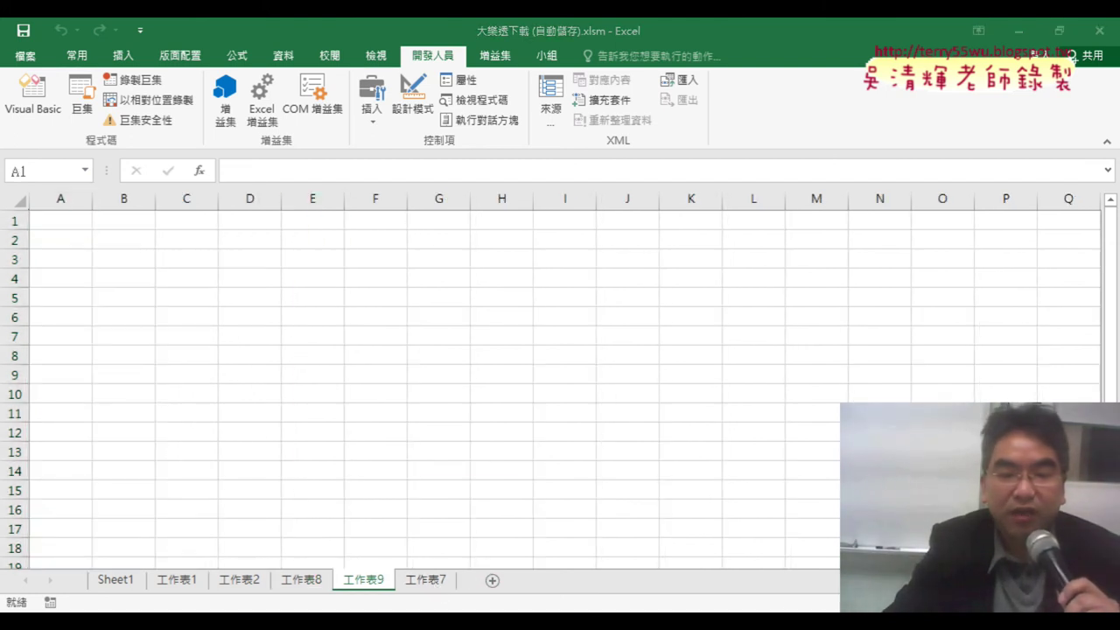
Go to the 大樂透IE版_抓TD_foreach procedure and mark the nested For loop block for comparison
{"action": "left_click", "coordinate": [508, 560]}
{"action": "scroll", "coordinate": [560, 464], "scroll_direction": "down", "scroll_amount": 3}
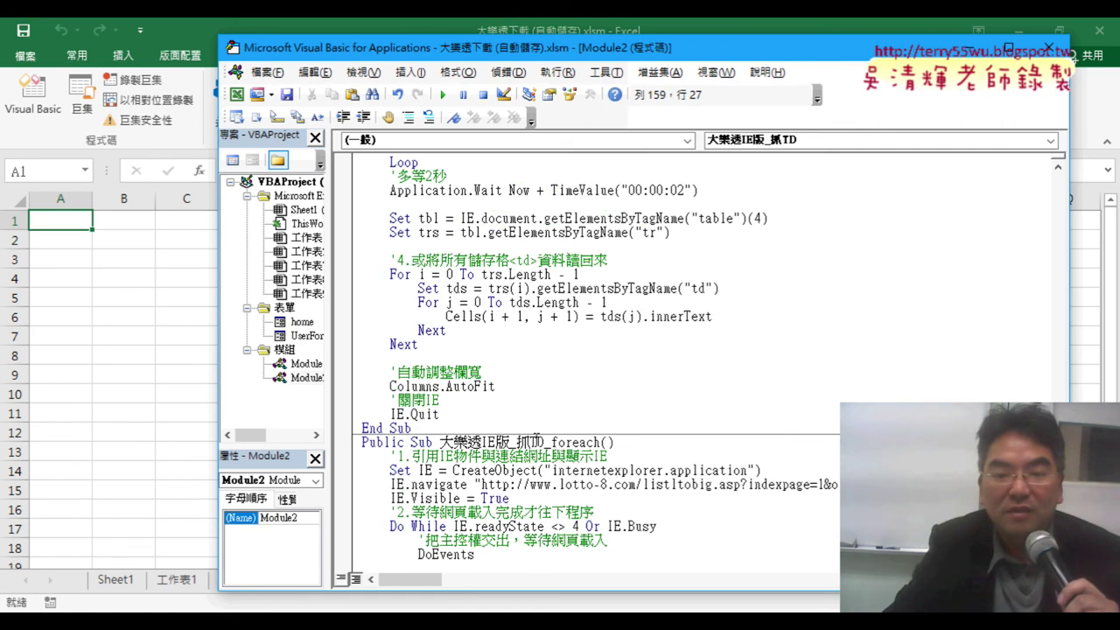
{"action": "double_click", "coordinate": [537, 442]}
{"action": "left_click", "coordinate": [565, 442]}
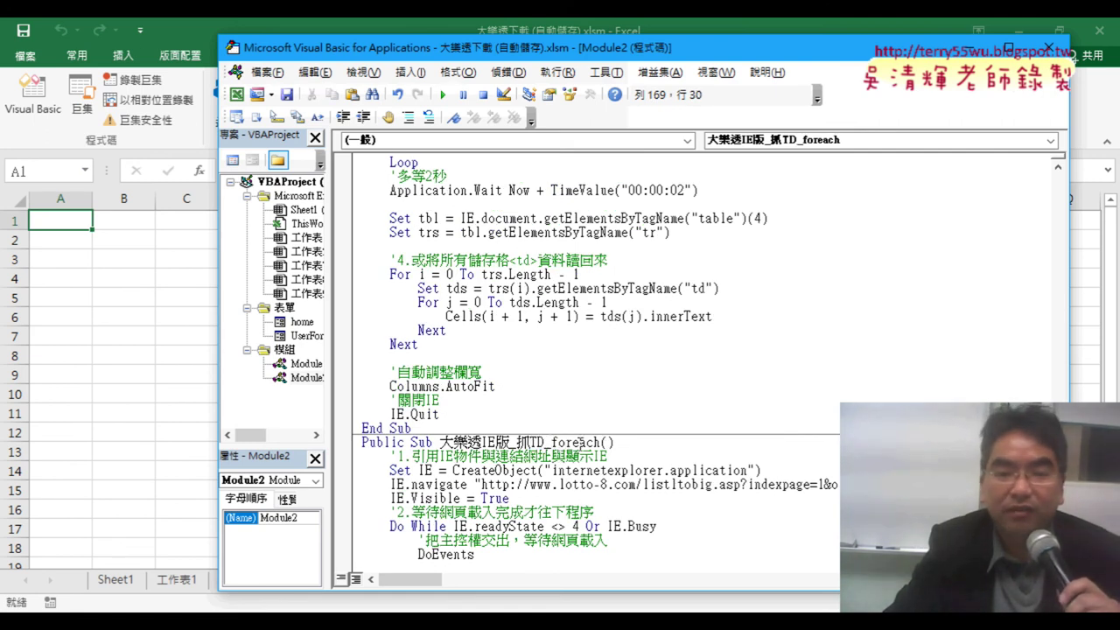
{"action": "left_click_drag", "start_coordinate": [486, 347], "coordinate": [340, 278]}
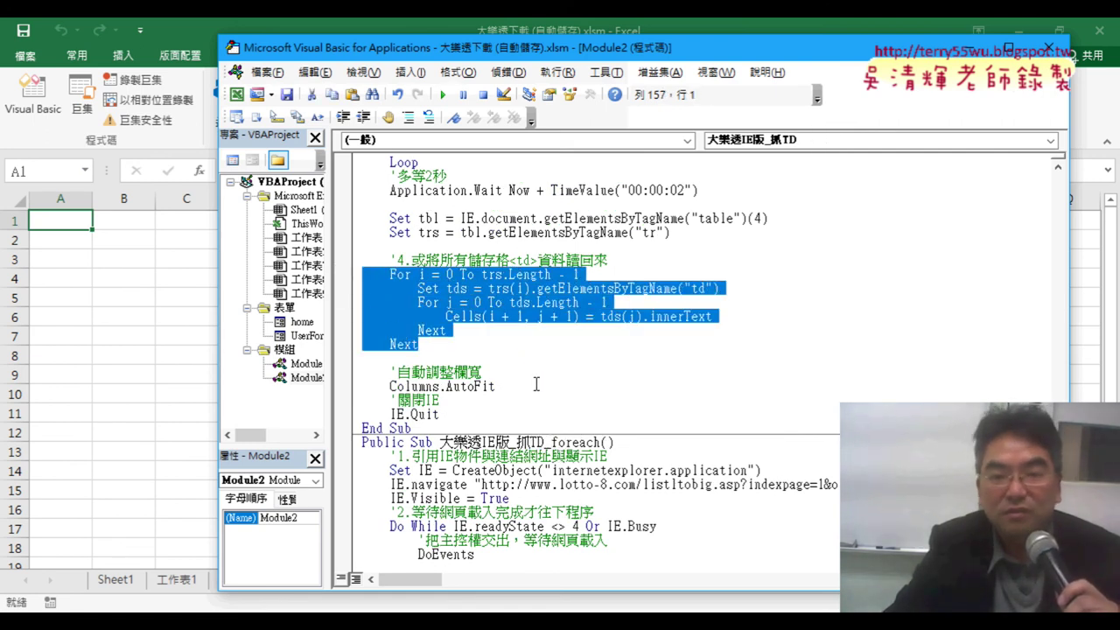
Mark the ele.Children(n).textContent reads, then view the filled 工作表9 and select column B
{"action": "scroll", "coordinate": [535, 383], "scroll_direction": "down", "scroll_amount": 2}
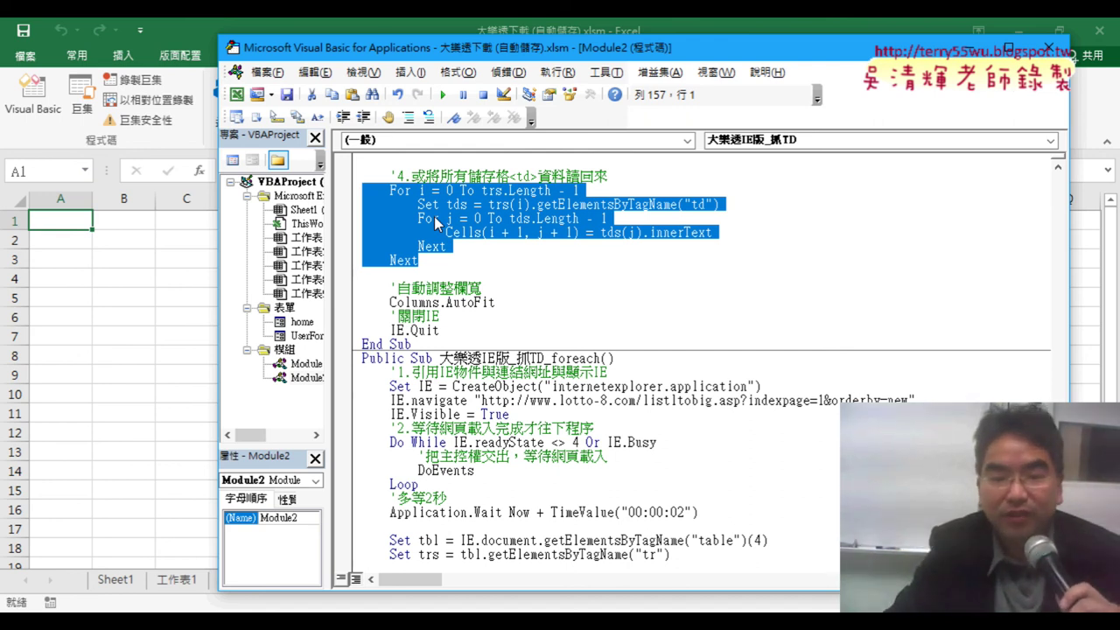
{"action": "scroll", "coordinate": [598, 380], "scroll_direction": "down", "scroll_amount": 7}
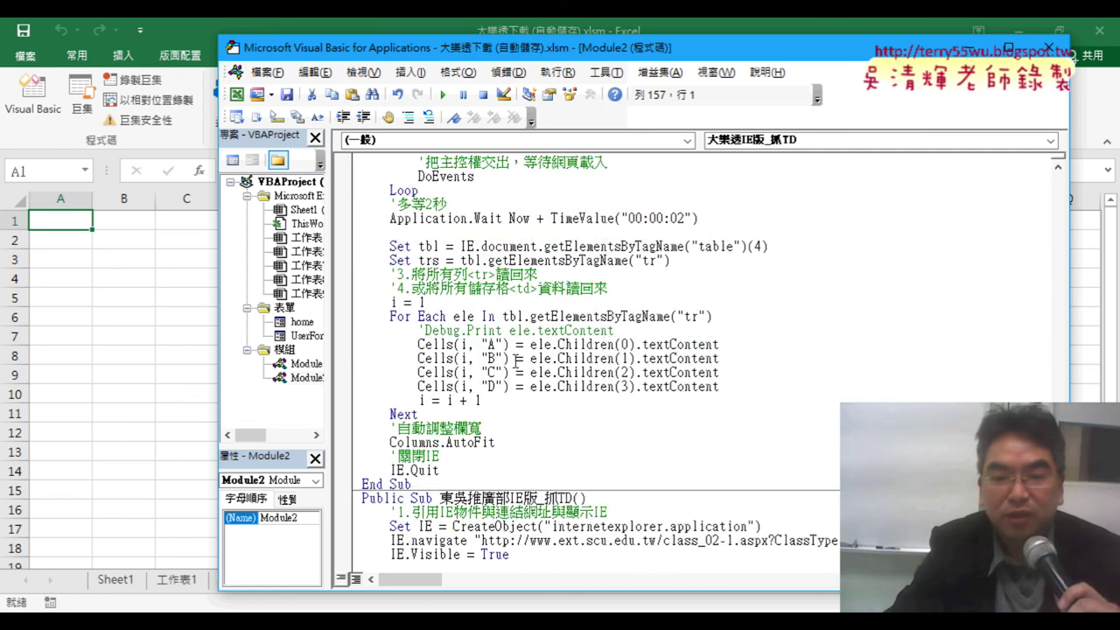
{"action": "left_click", "coordinate": [614, 344]}
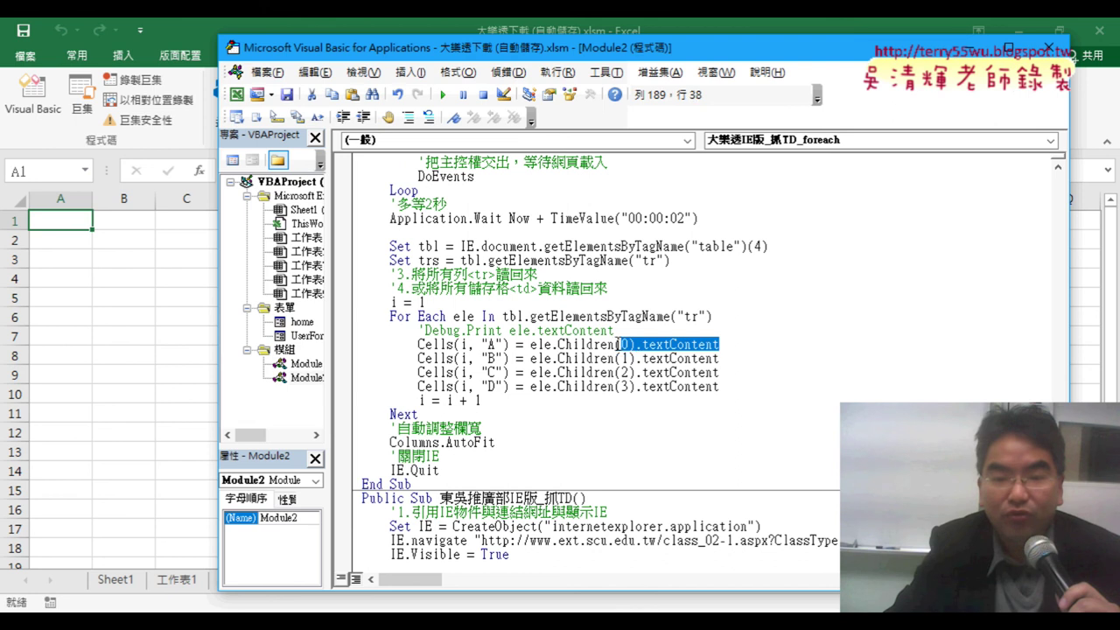
{"action": "left_click_drag", "start_coordinate": [720, 358], "coordinate": [670, 358]}
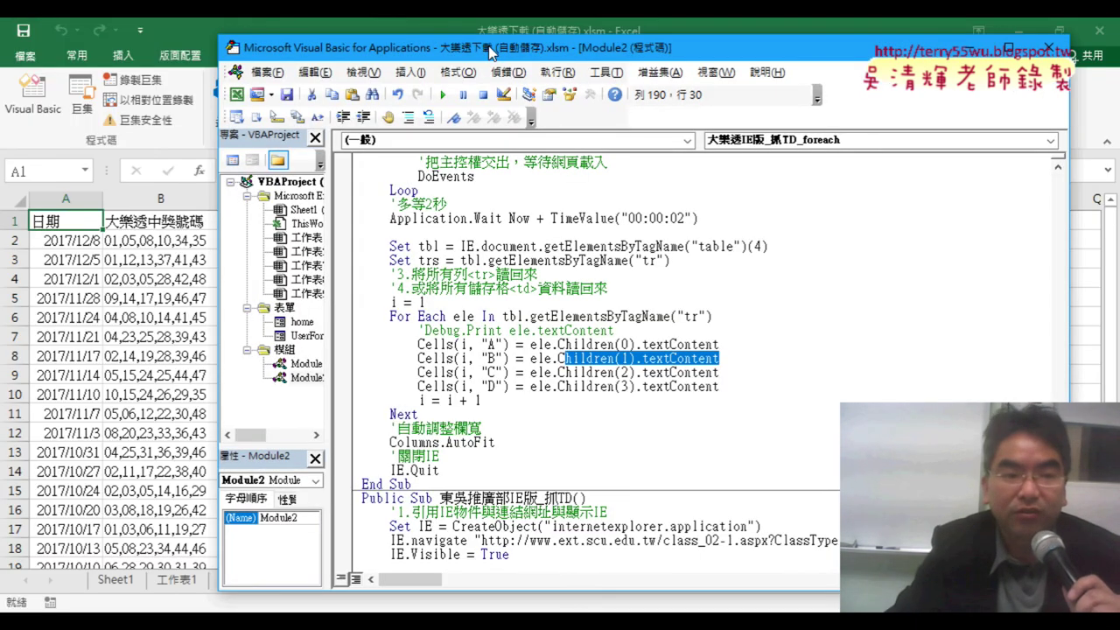
{"action": "left_click", "coordinate": [74, 198]}
{"action": "left_click", "coordinate": [175, 198]}
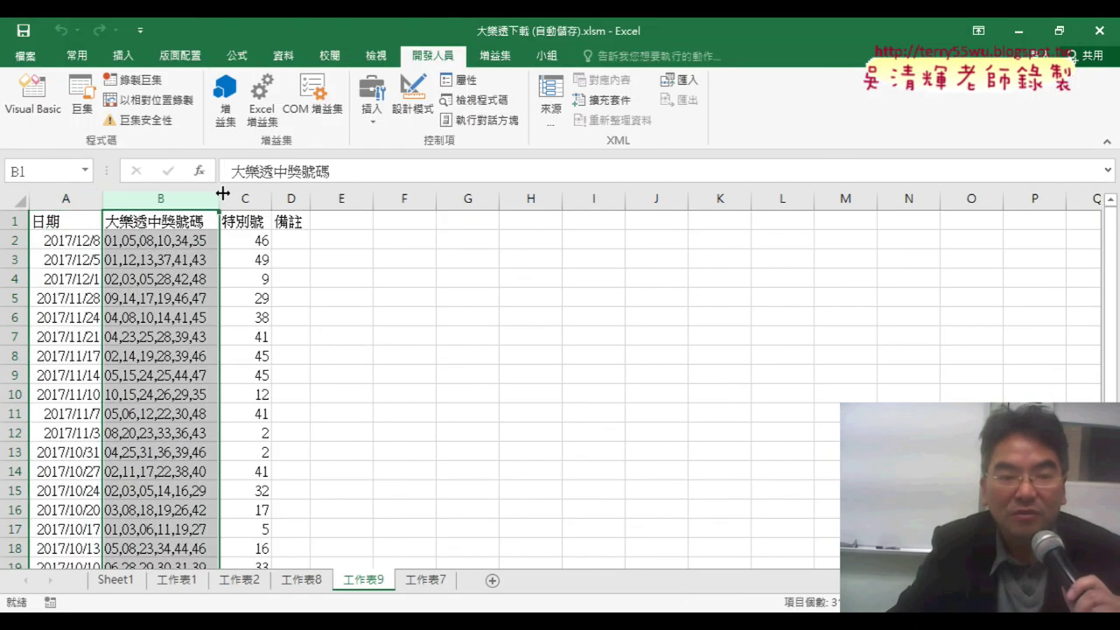
Select the 特別號 and 備註 columns C and D, then switch to sheet 工作表7
{"action": "left_click", "coordinate": [242, 198]}
{"action": "left_click", "coordinate": [295, 198]}
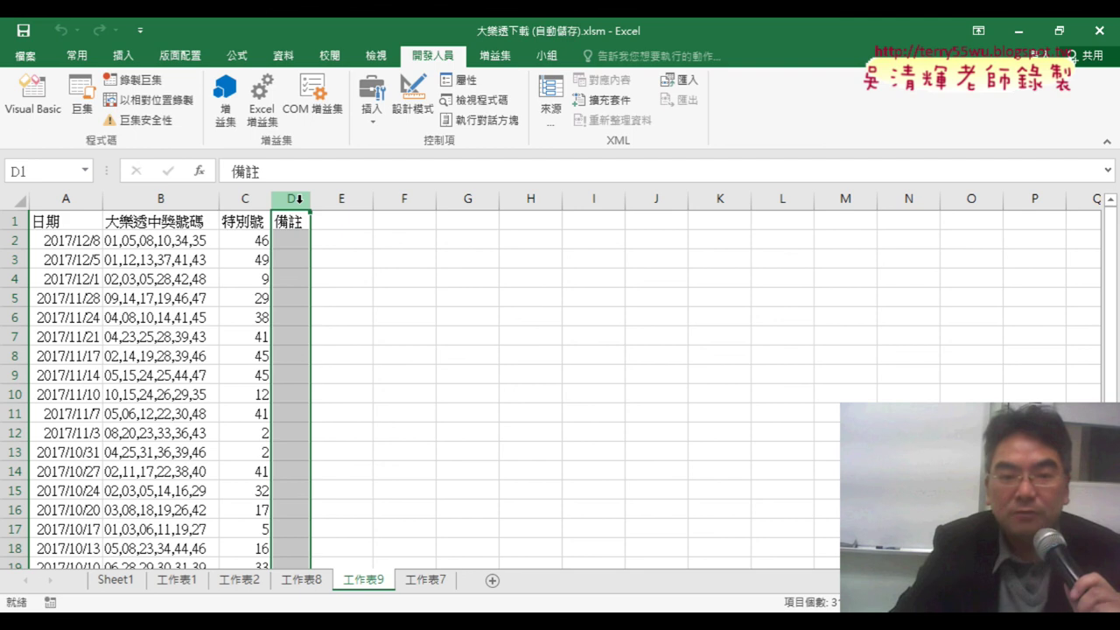
{"action": "left_click", "coordinate": [413, 581]}
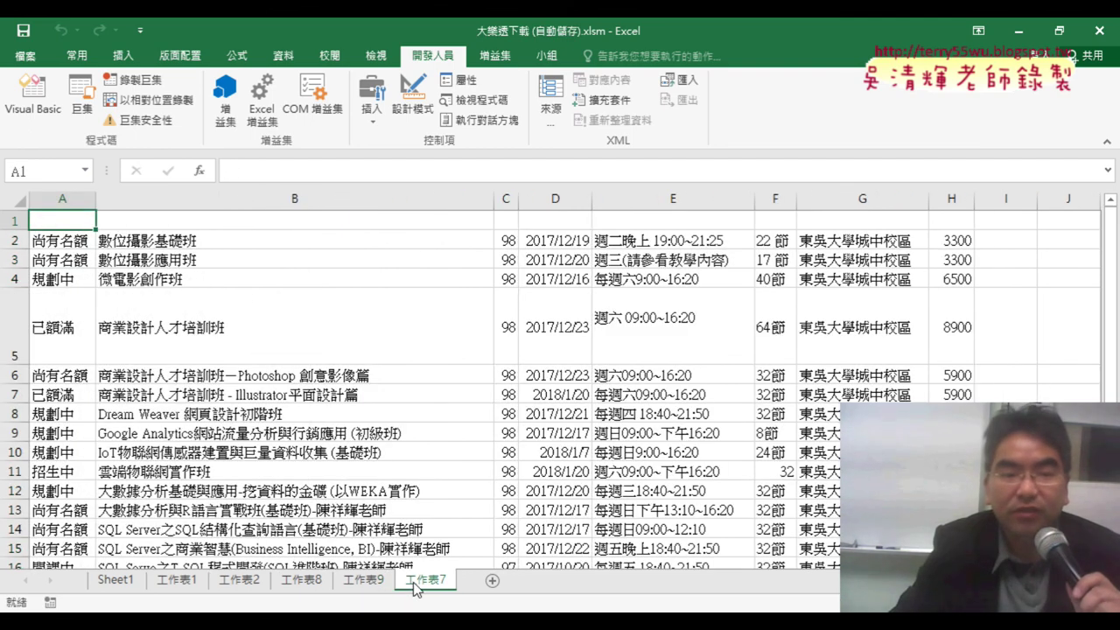